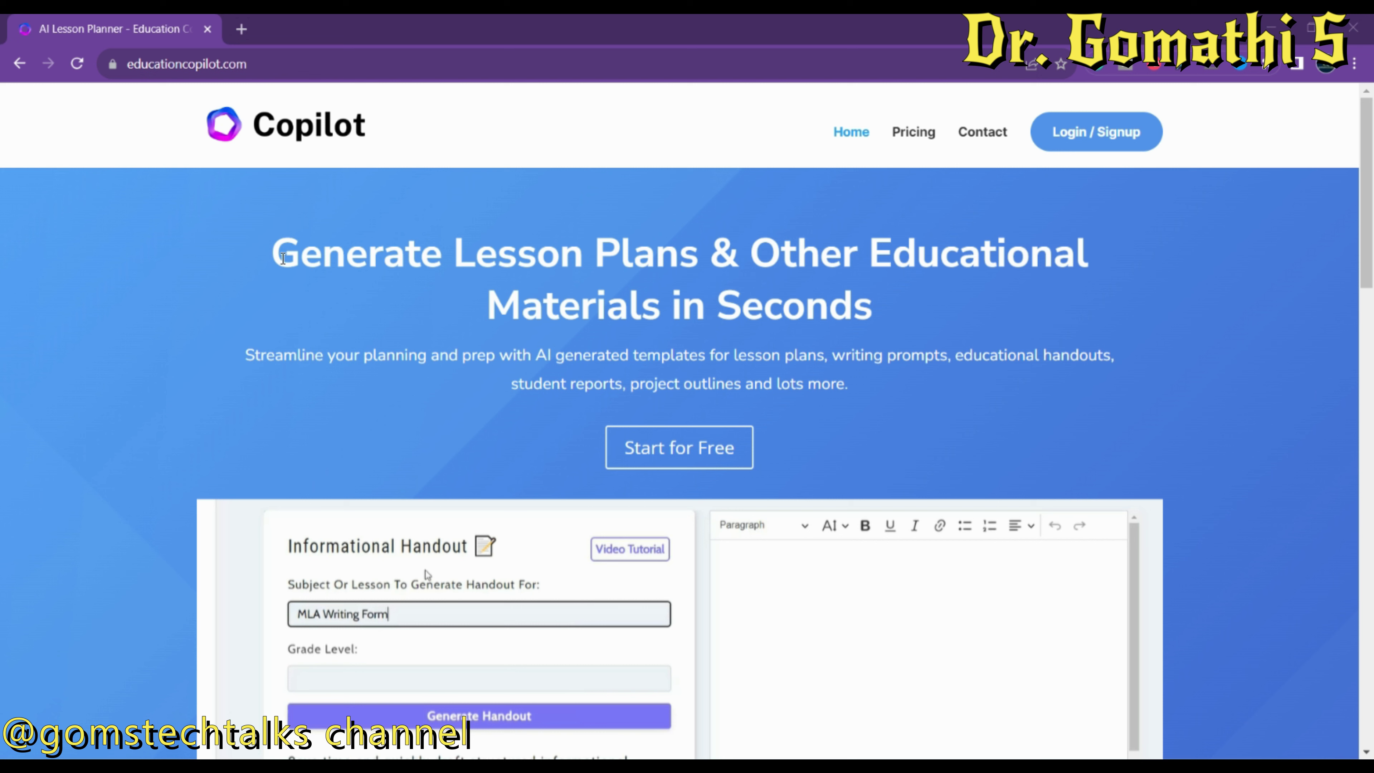
Highlight the Generate Lesson Plans headline and the Lesson Planning, Educational Handouts and 10+ Other Tools descriptions.
drag(273, 259, 720, 261)
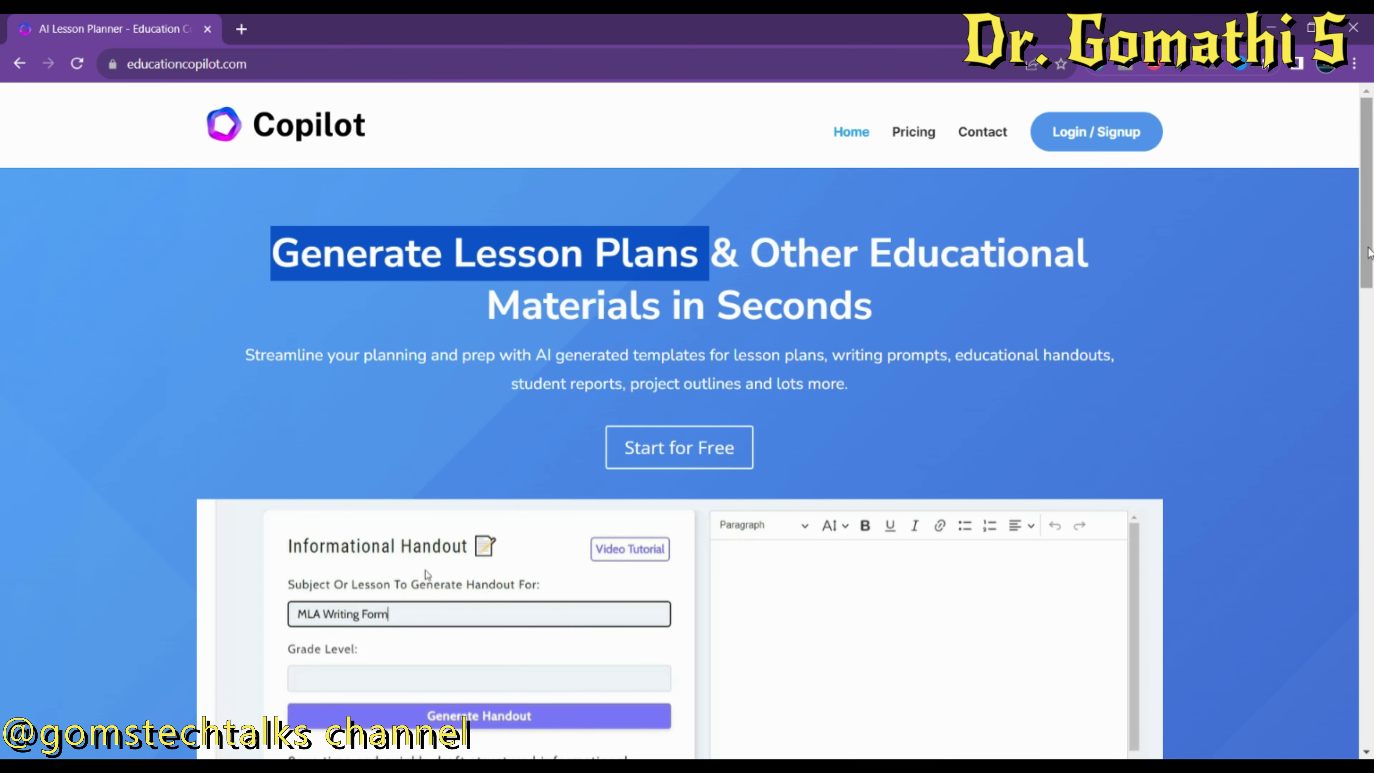
drag(1369, 252, 1371, 277)
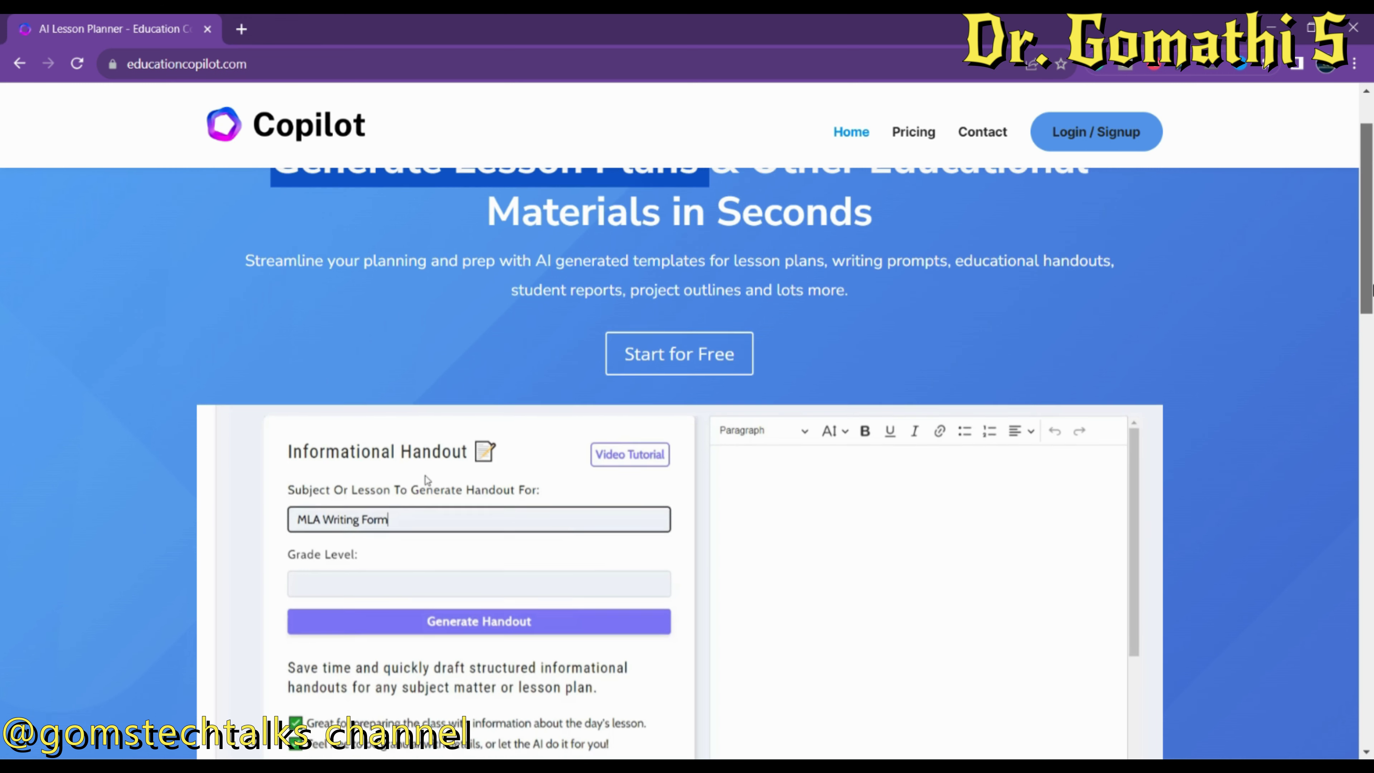
drag(1371, 276, 1370, 427)
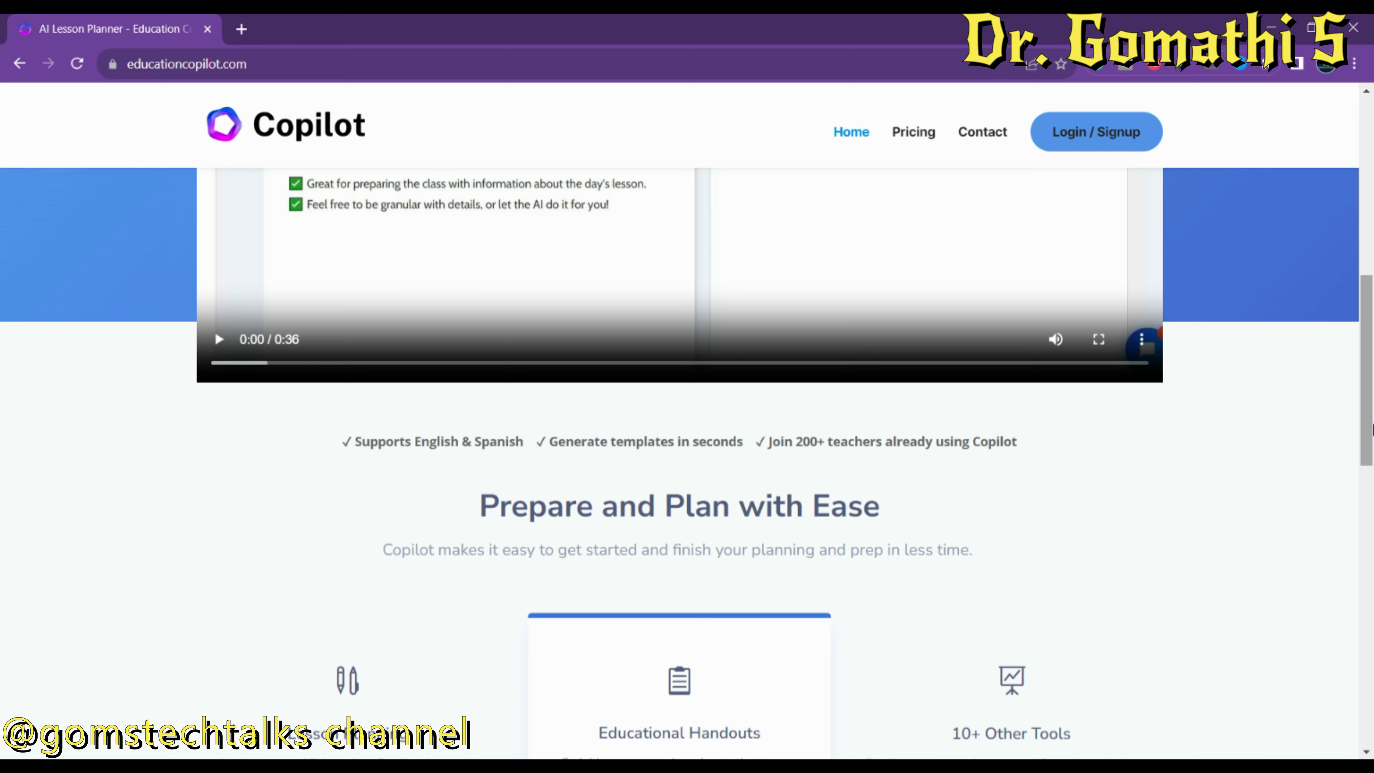
drag(1371, 427, 1371, 502)
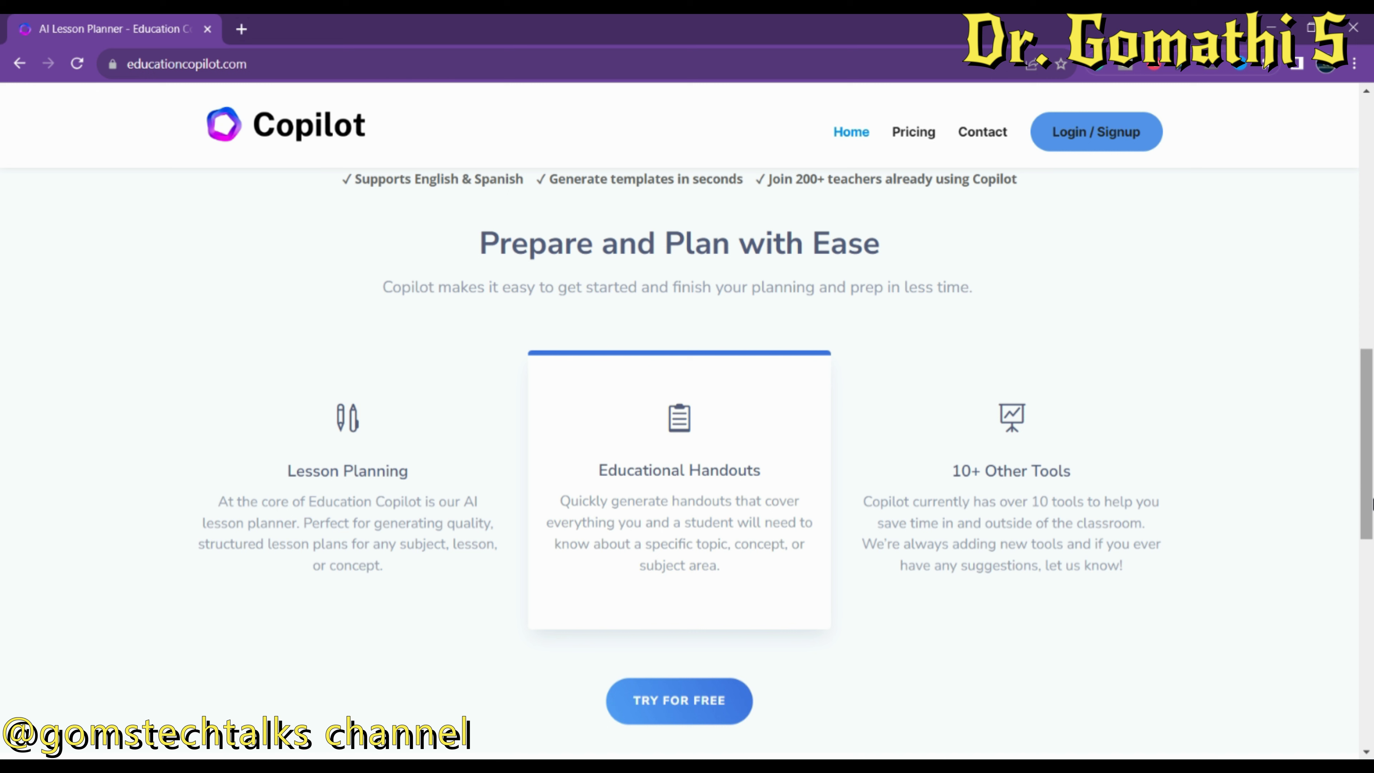
drag(218, 503, 401, 571)
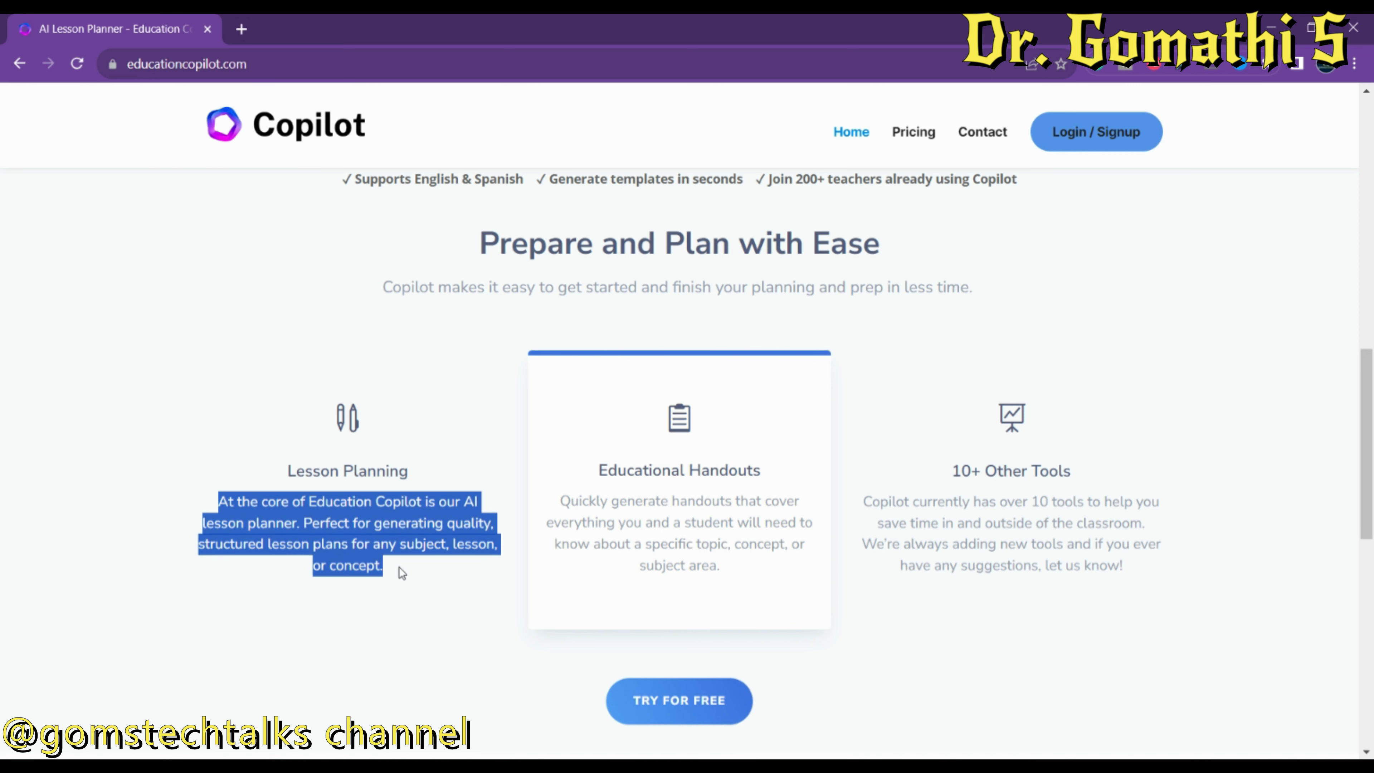
drag(558, 503, 753, 563)
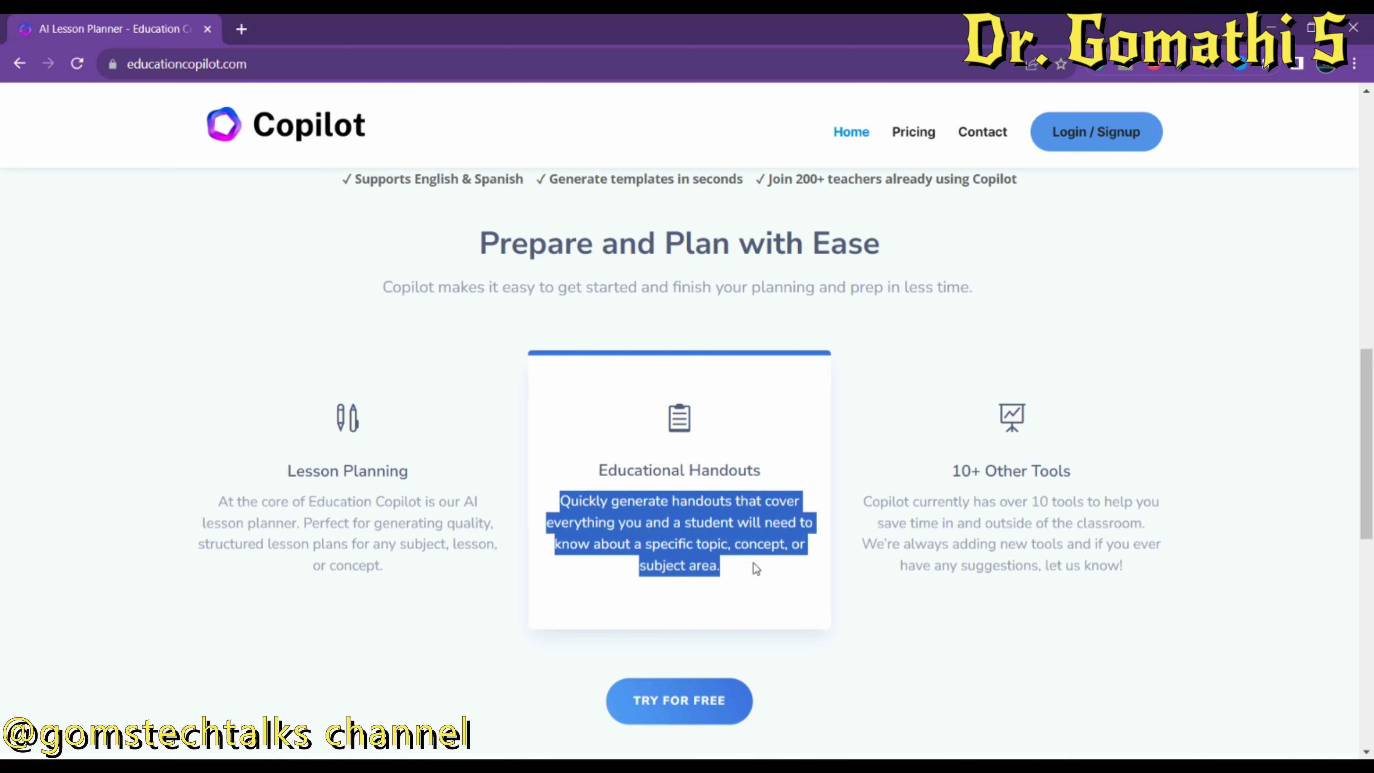
drag(878, 505, 1137, 568)
drag(1366, 442, 1370, 520)
Go to the 30-day free trial pricing and start the $9/month teacher trial.
click(713, 452)
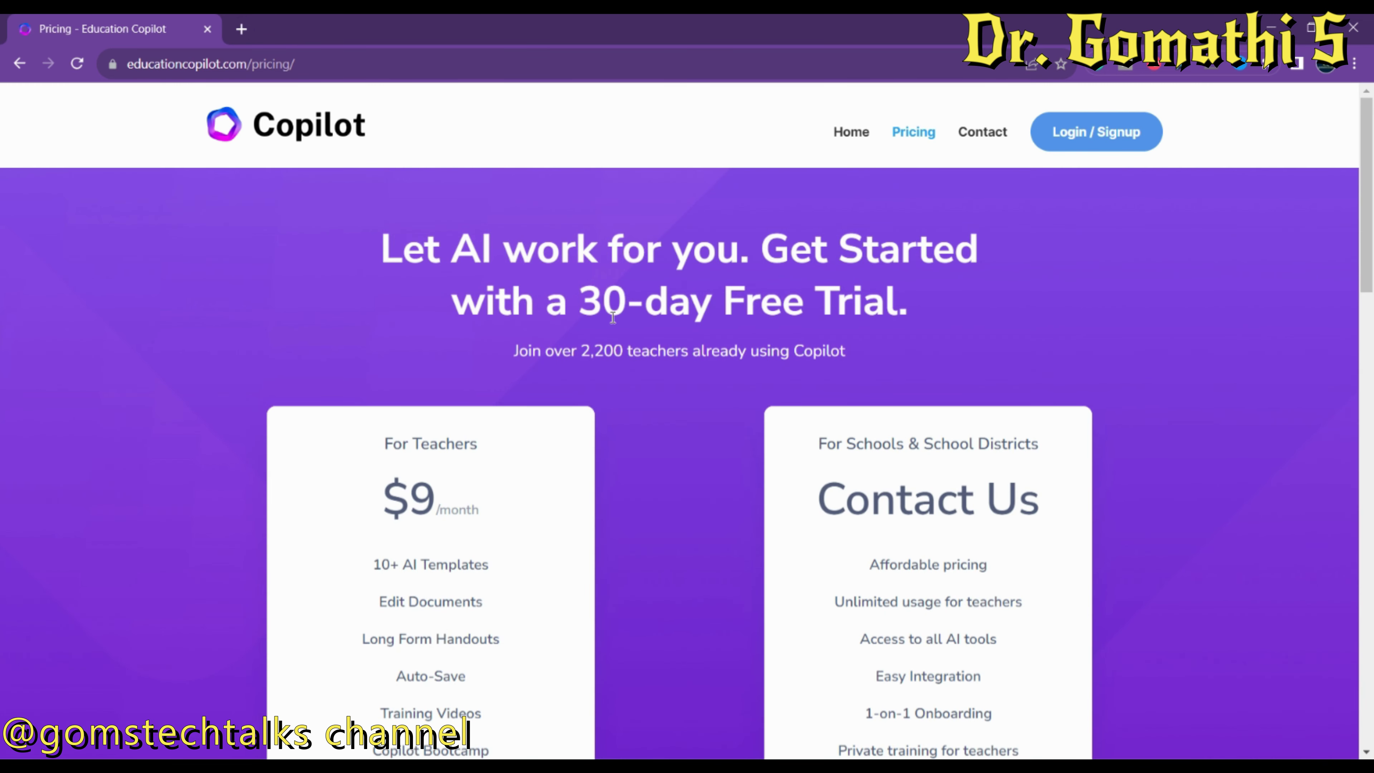
drag(567, 286, 909, 313)
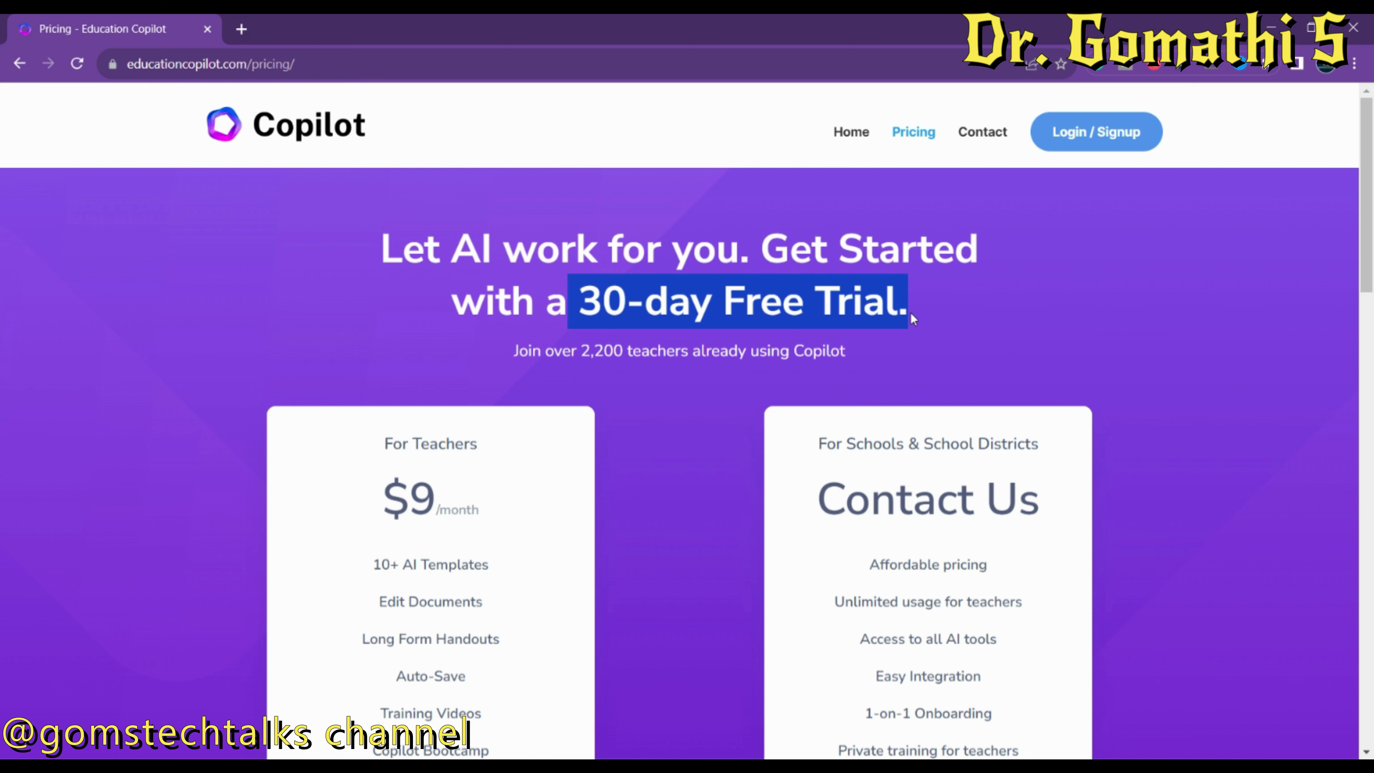
scroll(913, 319, down, 4)
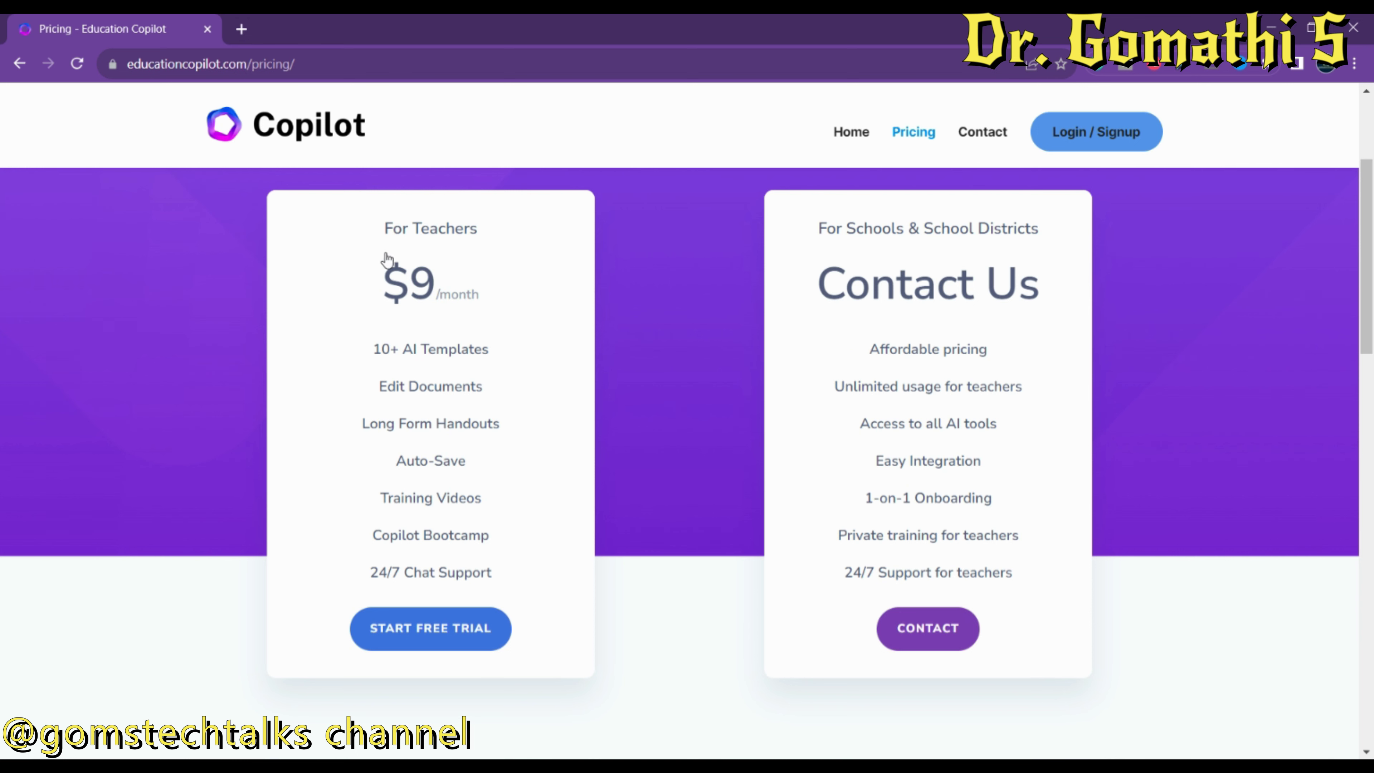
drag(384, 258, 460, 281)
click(460, 280)
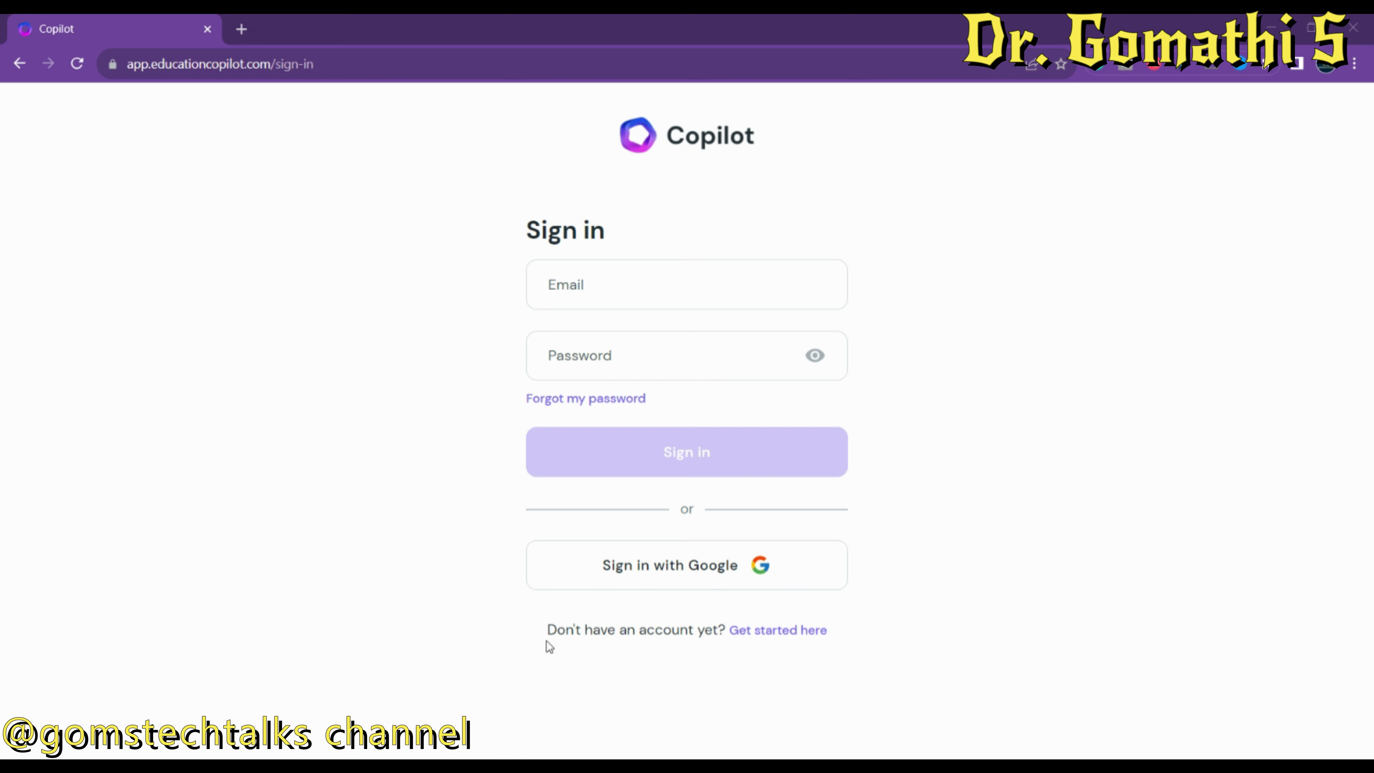
Create a new Education Copilot account through Google sign-up, choosing the Google account.
drag(540, 638, 721, 645)
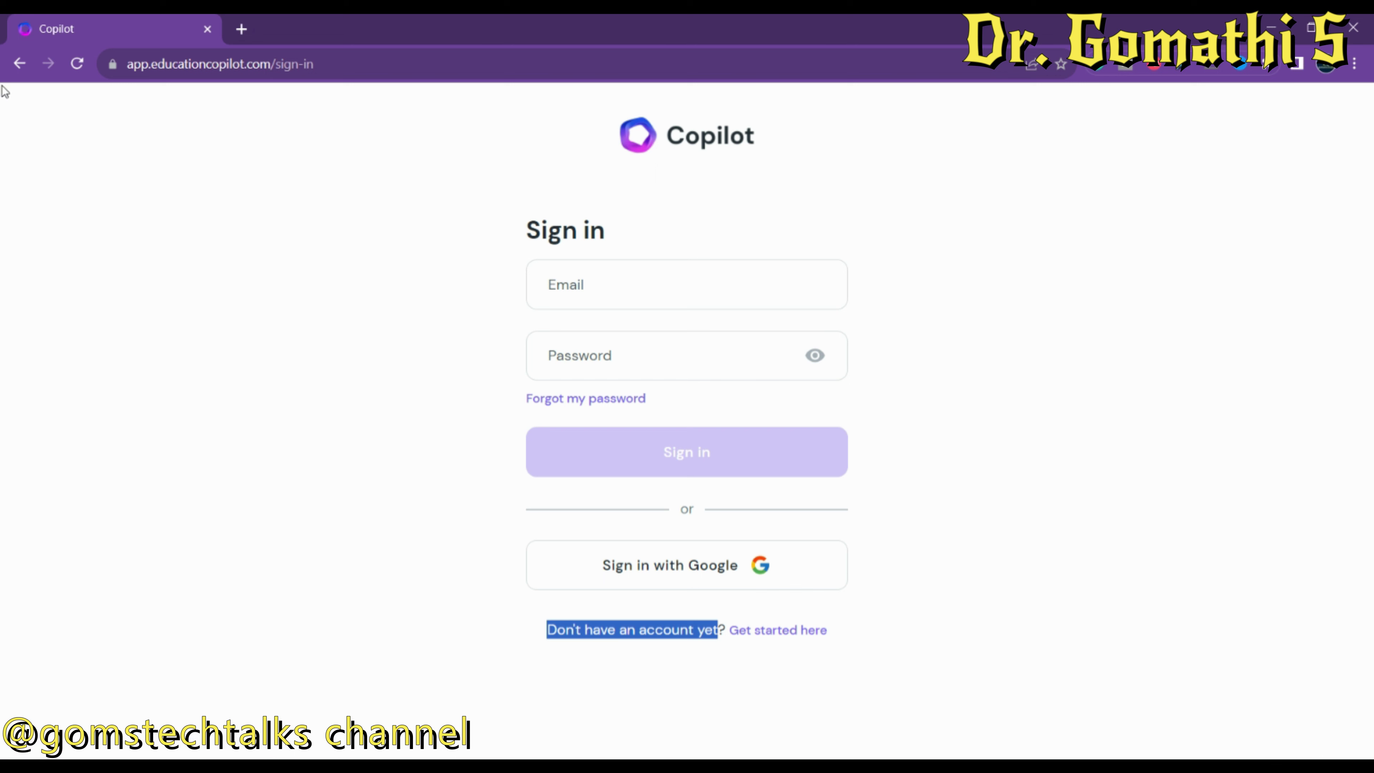
click(777, 633)
click(744, 577)
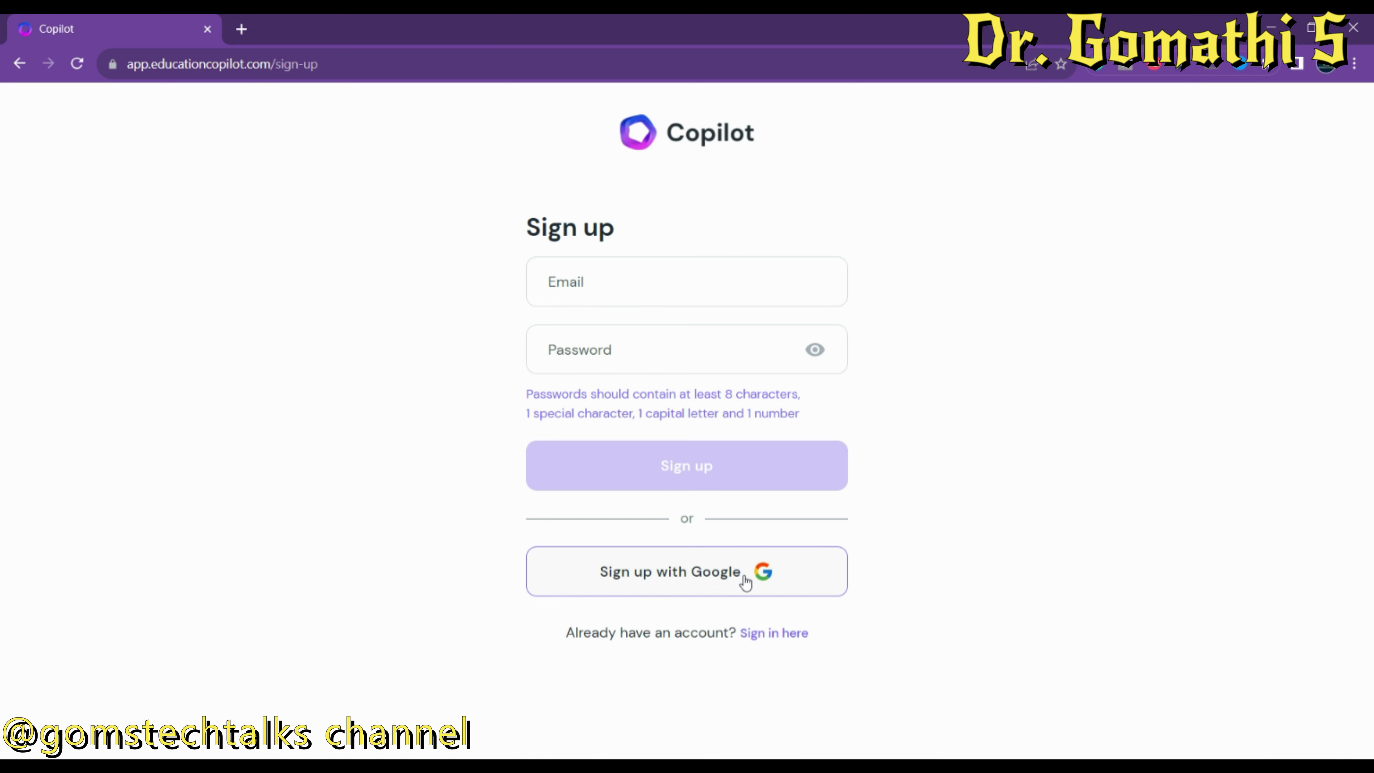
click(669, 575)
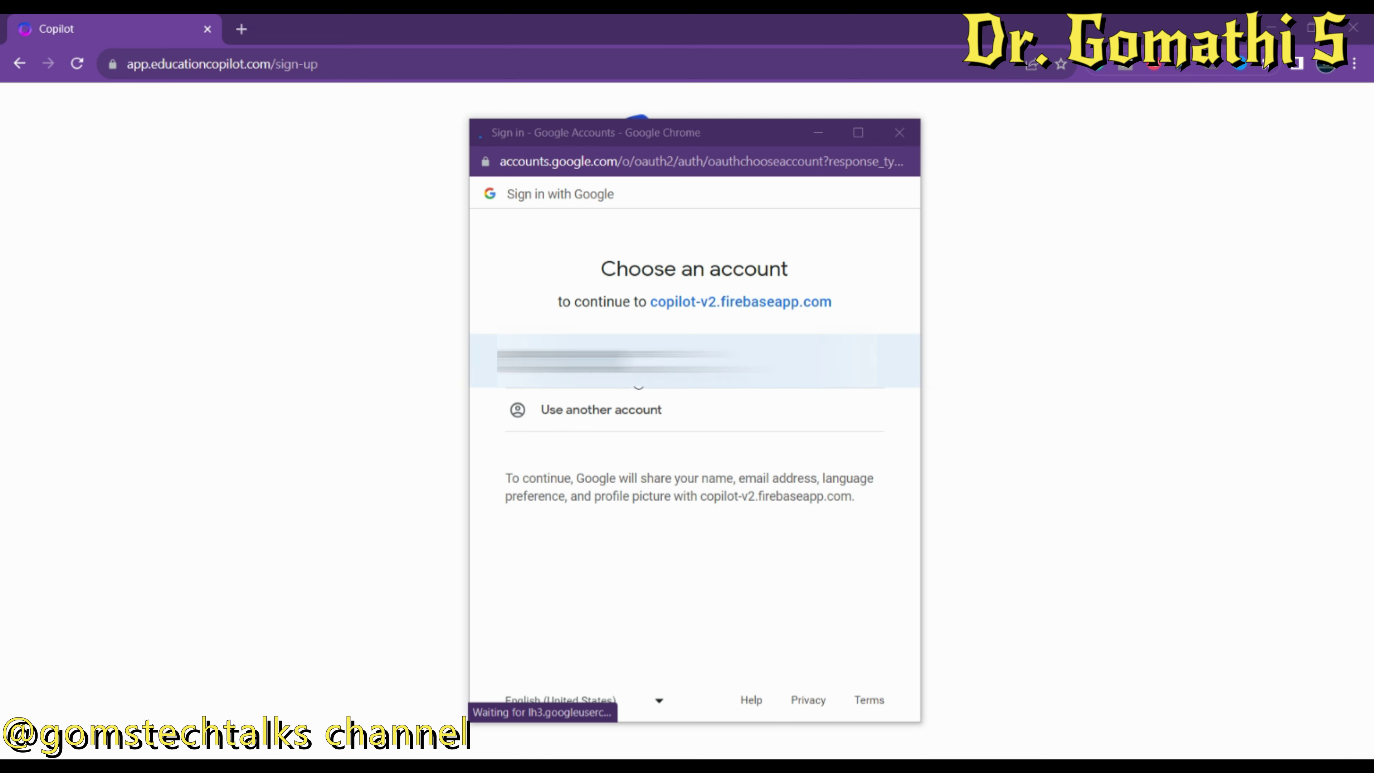
click(697, 357)
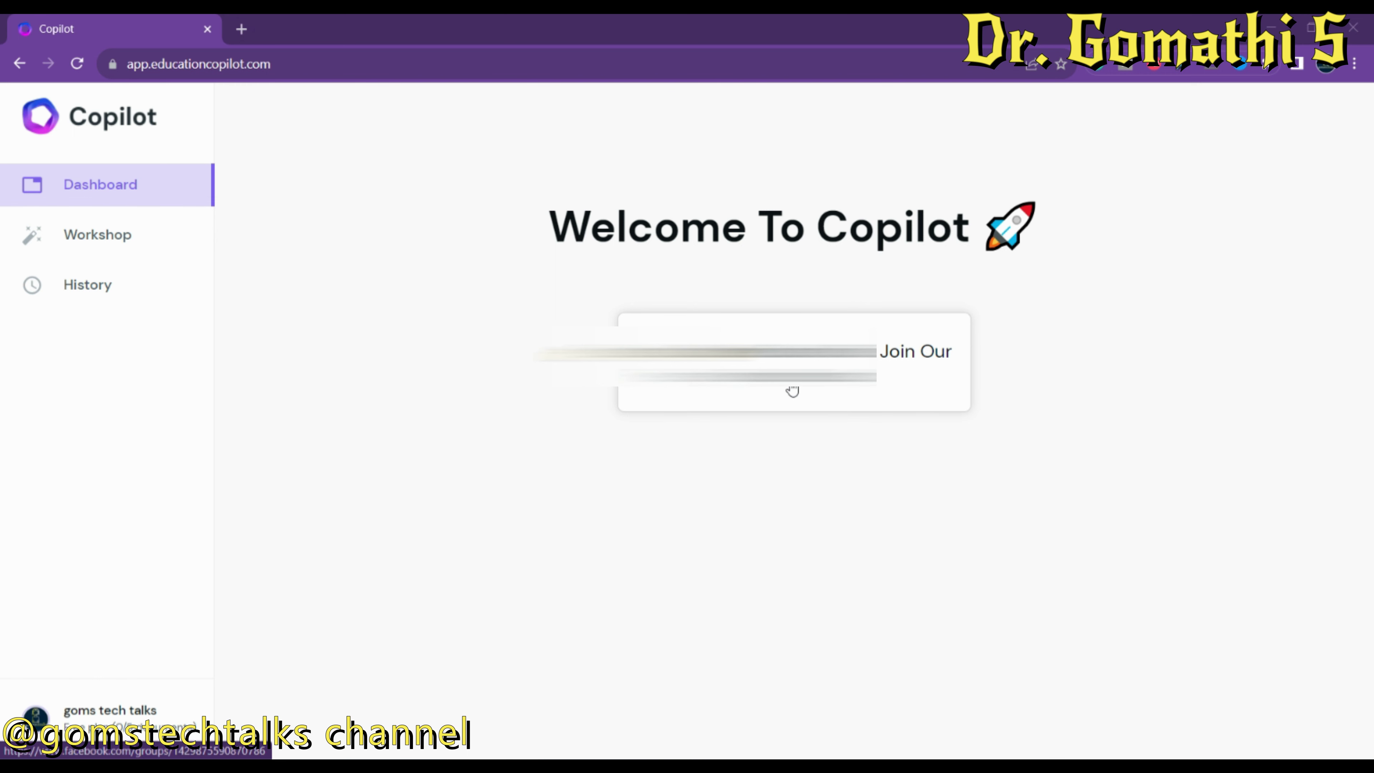
Open the Lesson Planner tool from the Workshop's list of AI tools.
click(77, 235)
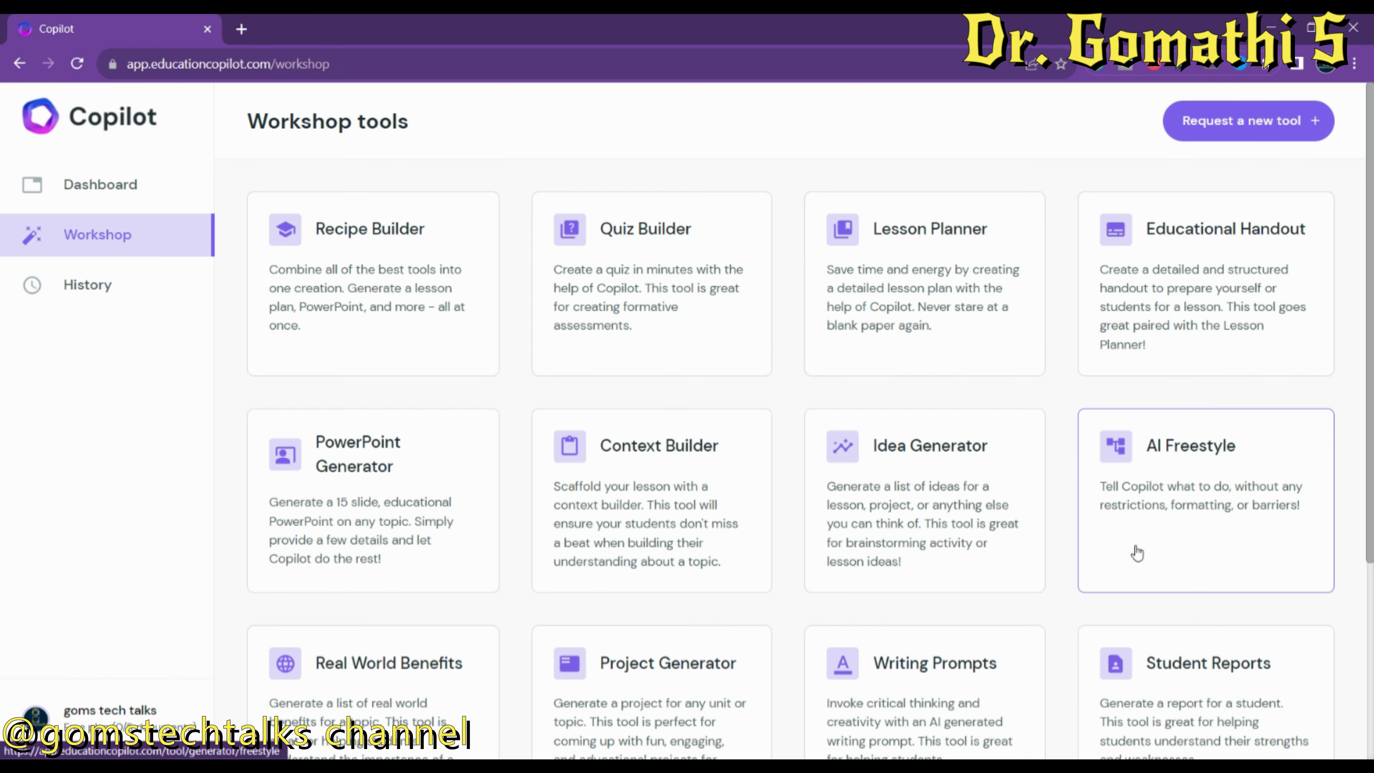
scroll(1371, 690, down, 5)
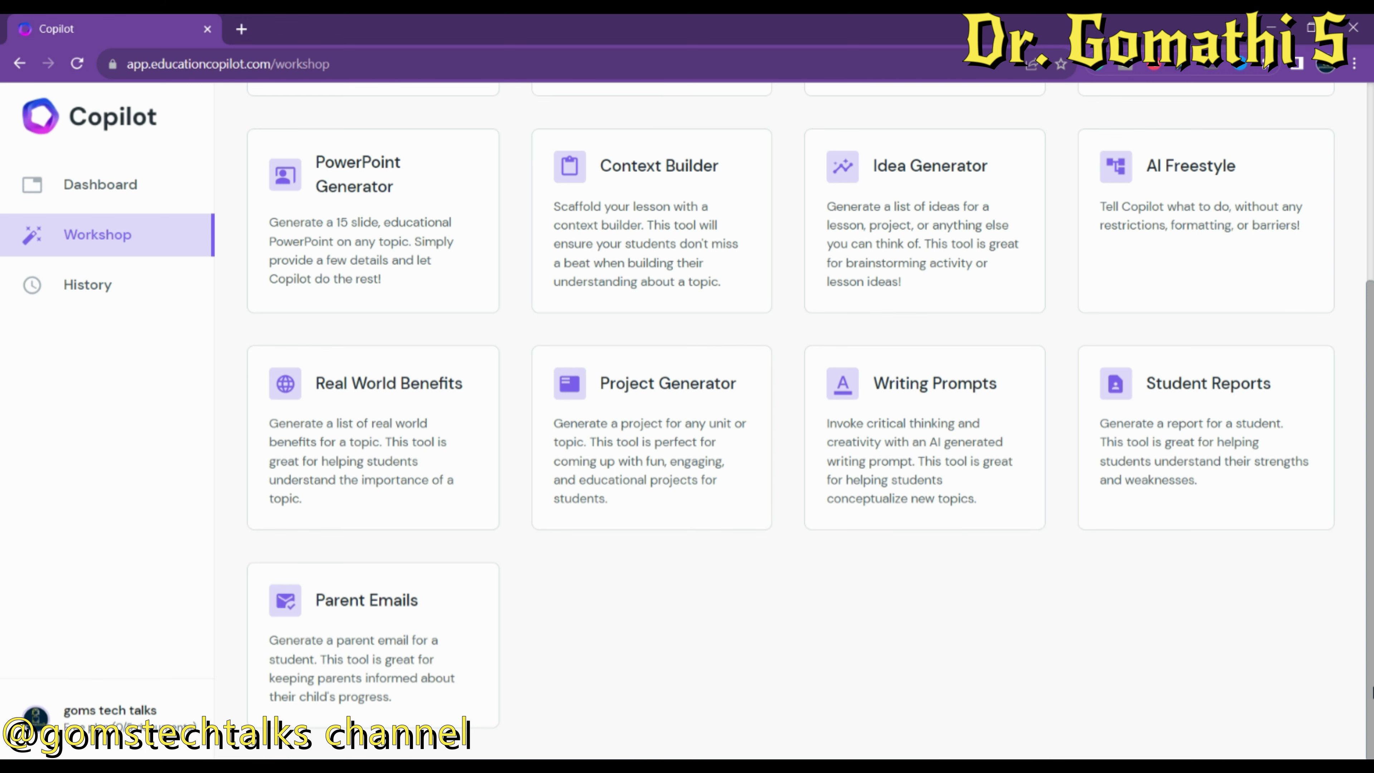
drag(1371, 690, 1370, 466)
click(920, 282)
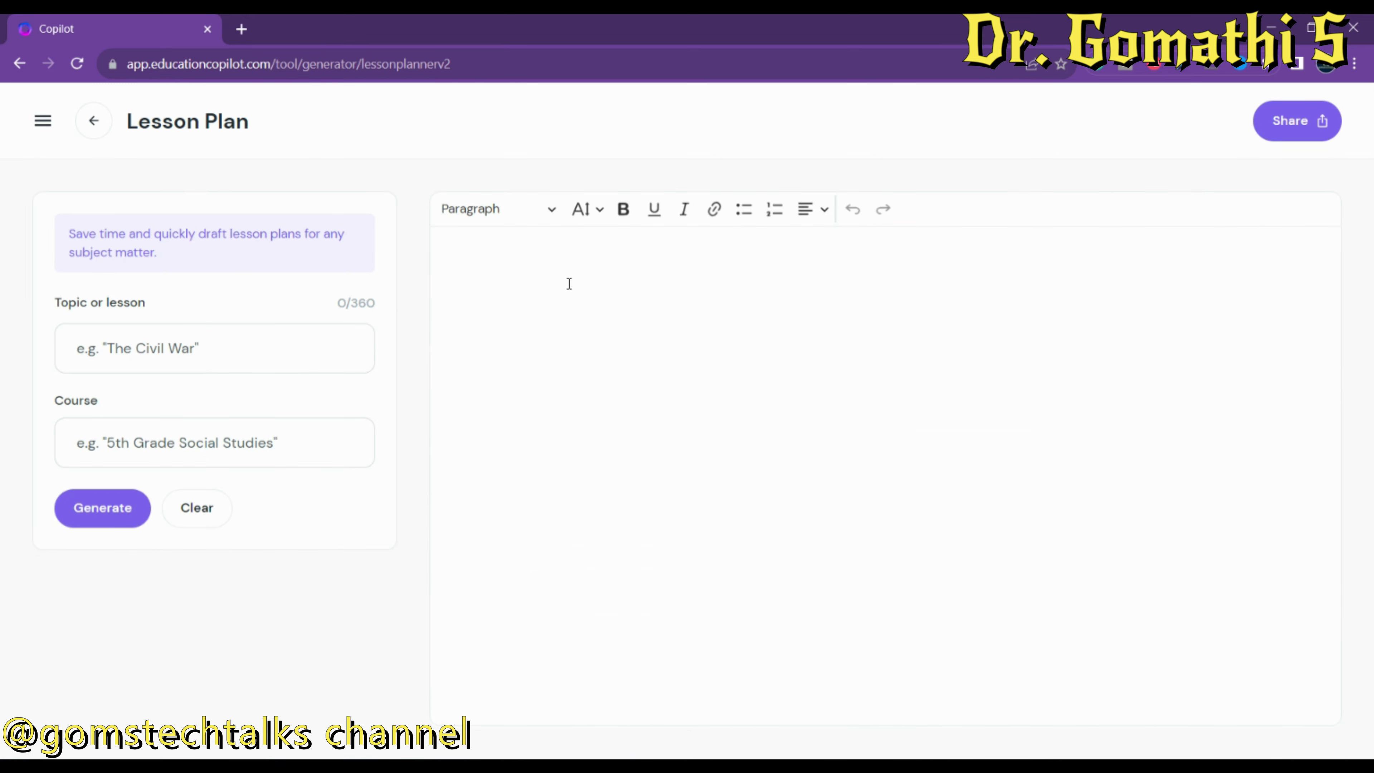
Enter the topic 'Data mining' and the course '10th grade computer science'.
click(190, 346)
click(190, 346)
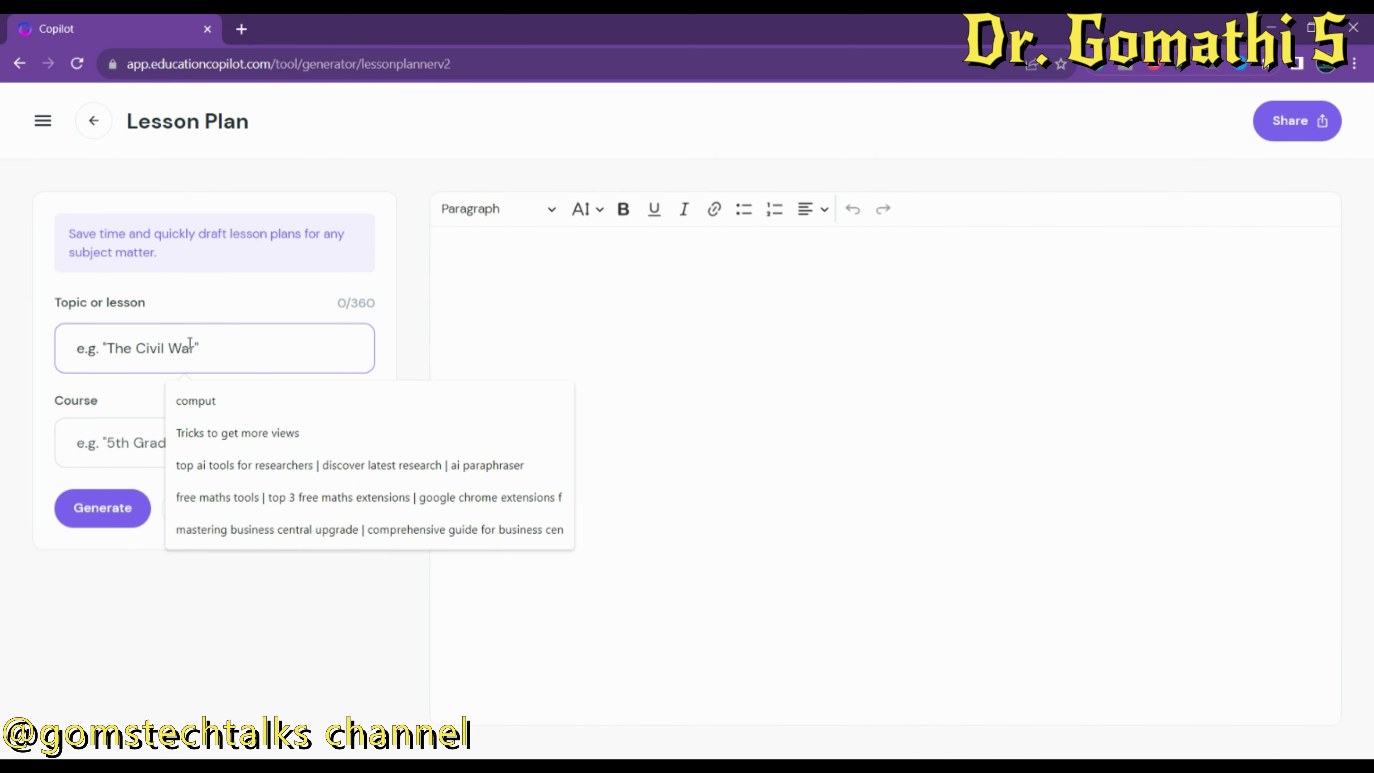
text(Data mining)
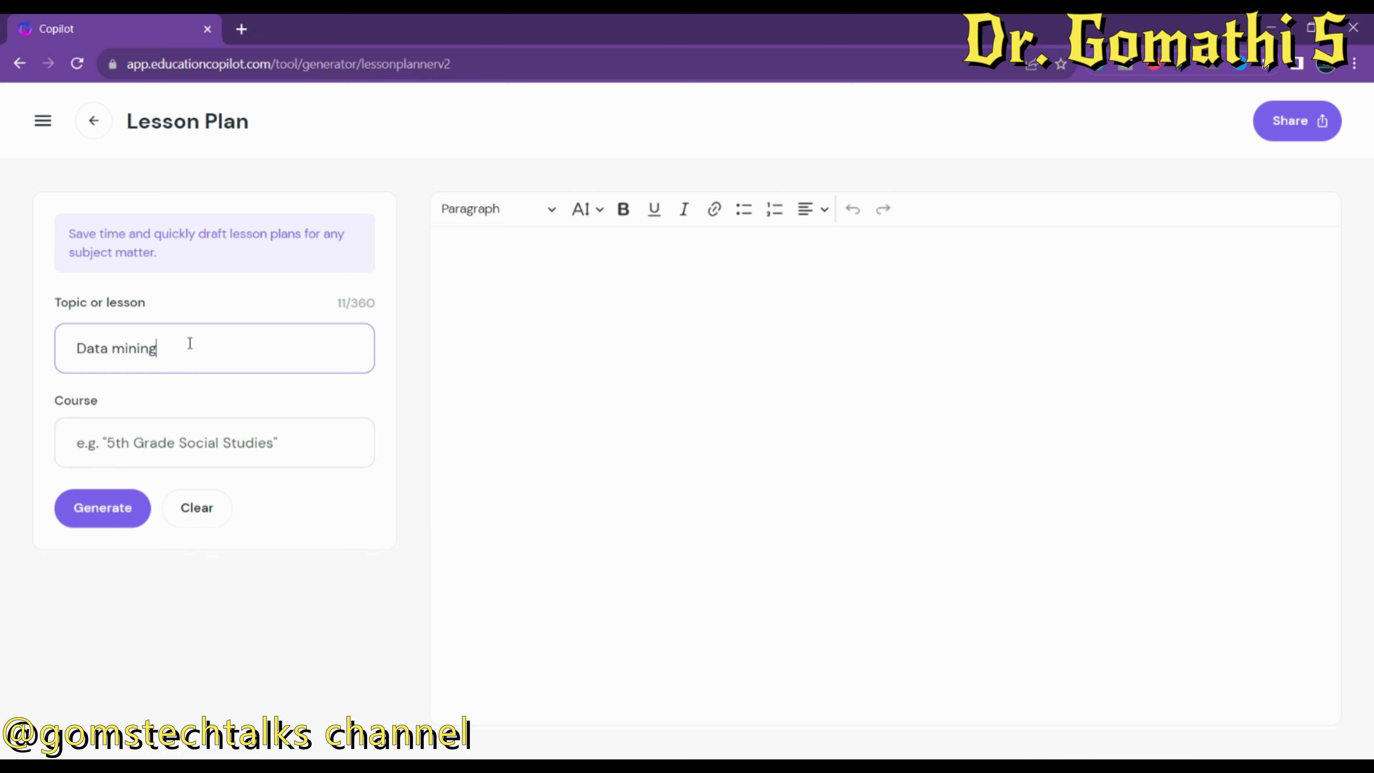
click(174, 443)
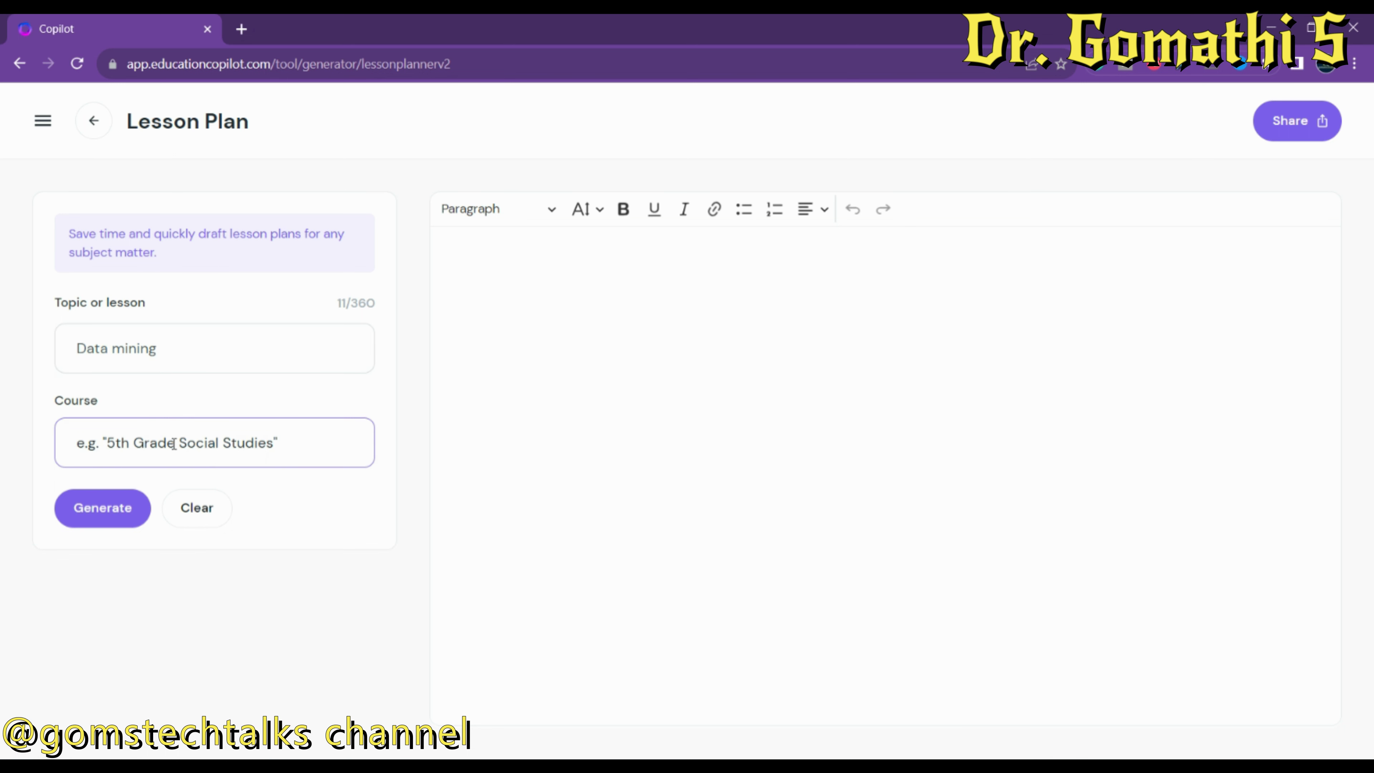
text(9th)
key(BackSpace)
key(BackSpace)
key(BackSpace)
key(BackSpace)
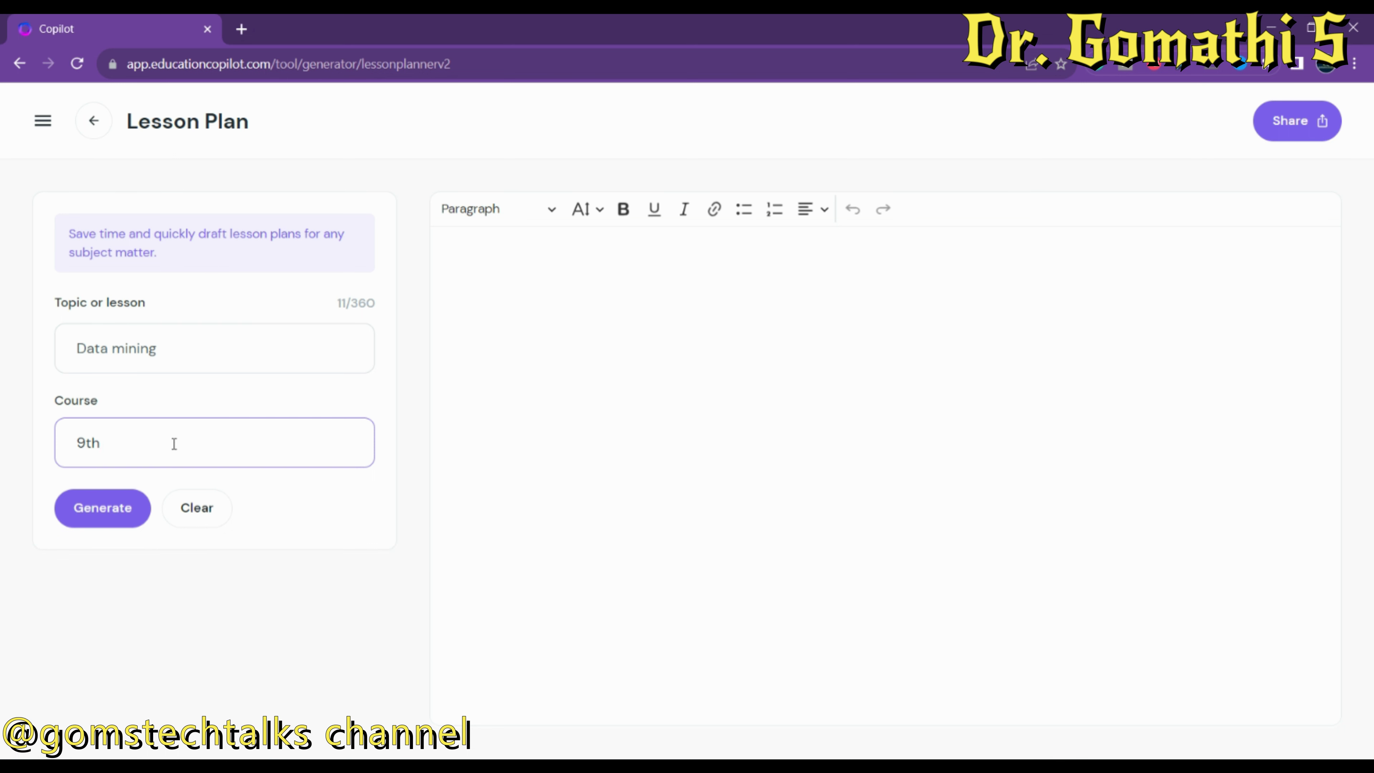
text(10)
key(BackSpace)
text(th grade computer science)
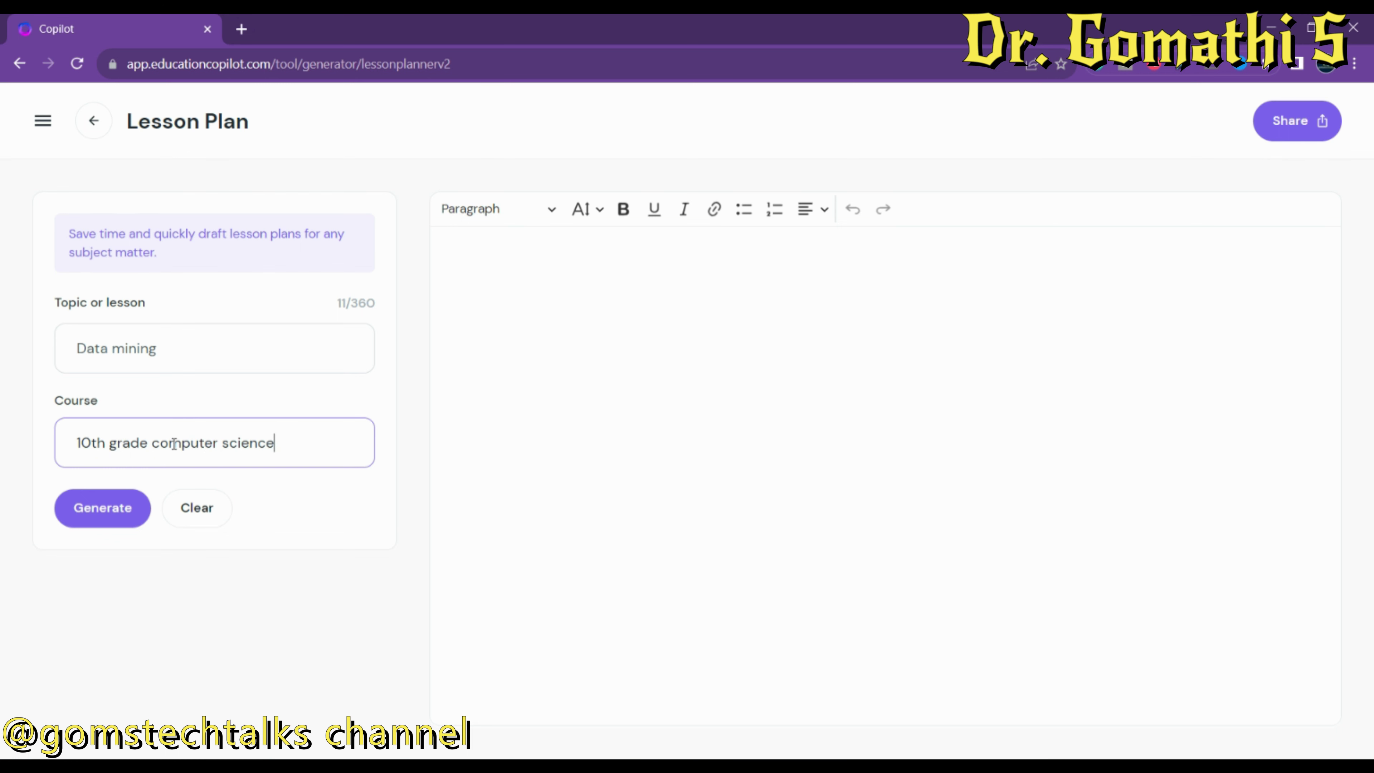
Generate the Data Mining lesson plan and scroll through it from Aim to Closure.
click(103, 508)
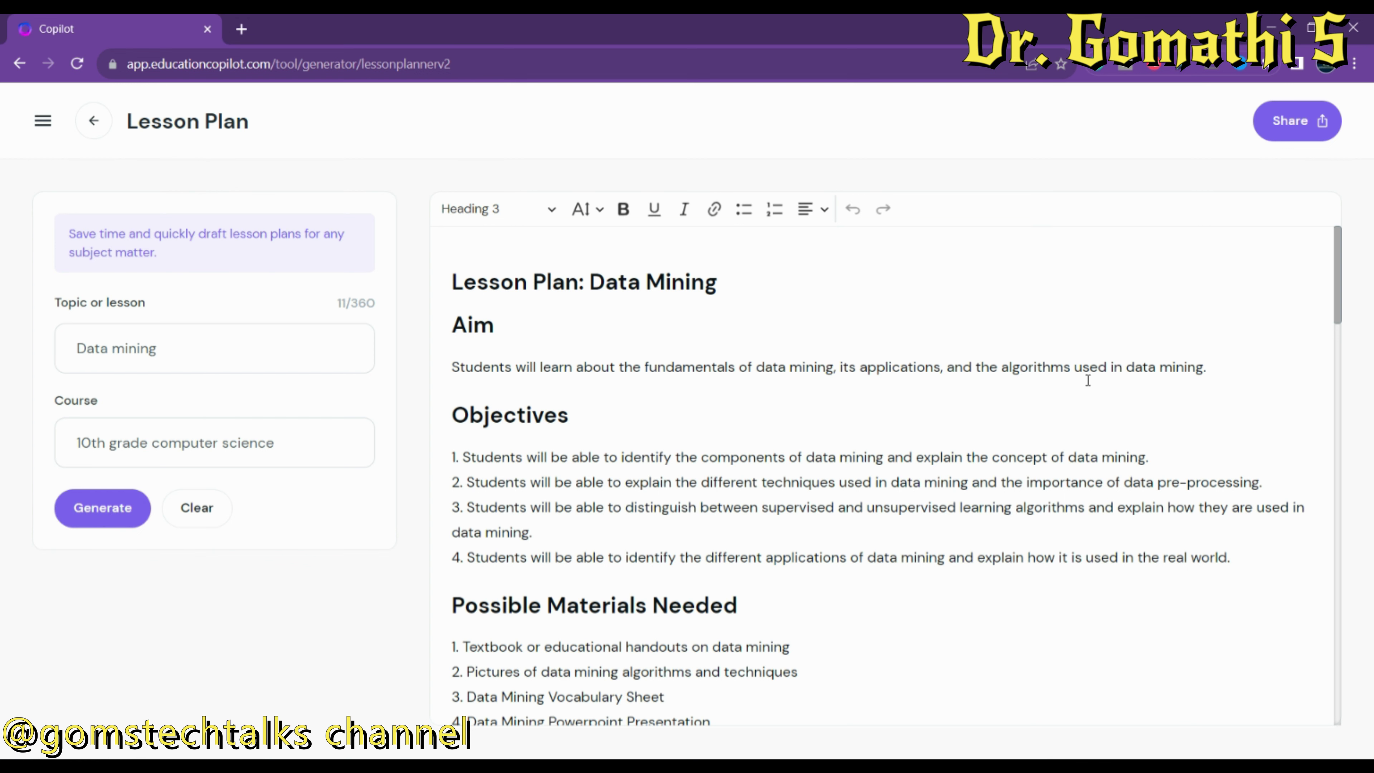
drag(1335, 297, 1340, 370)
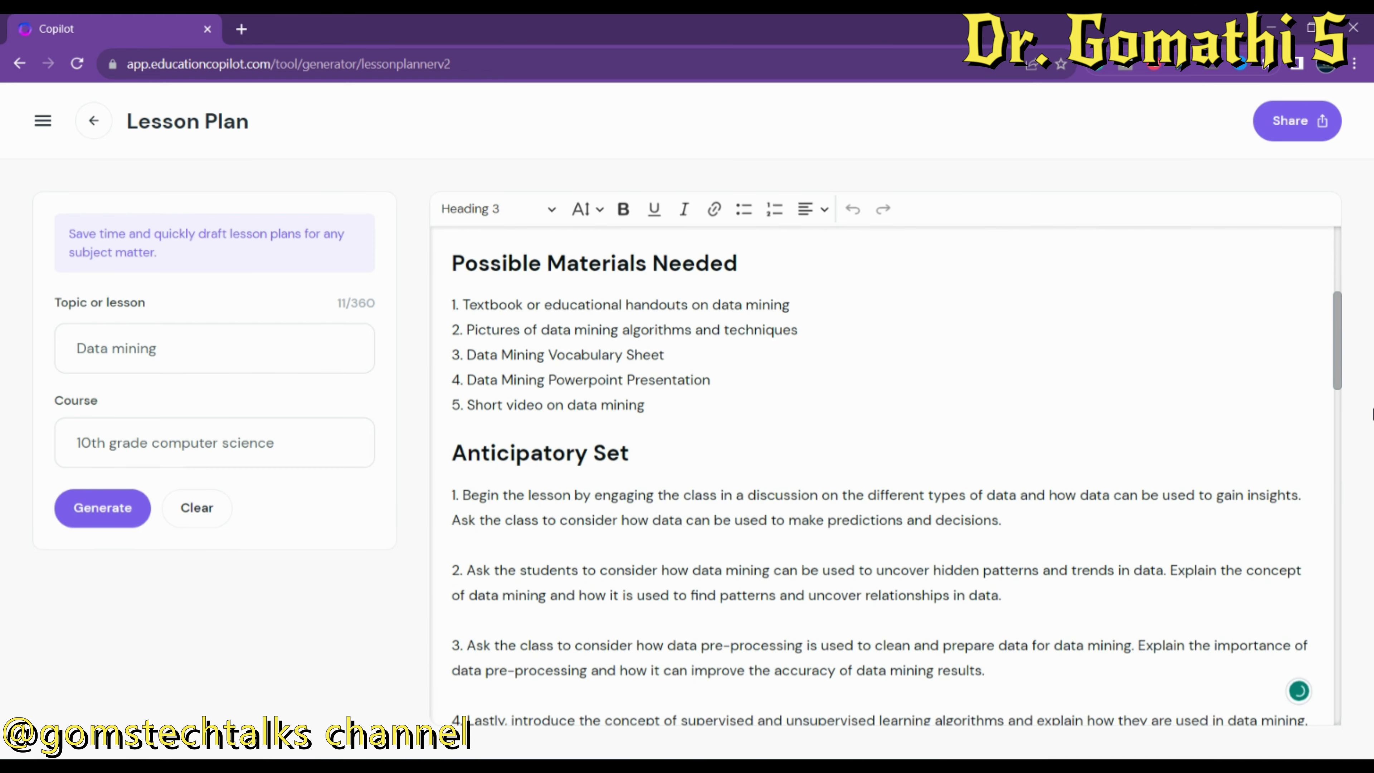
drag(1340, 374, 1360, 547)
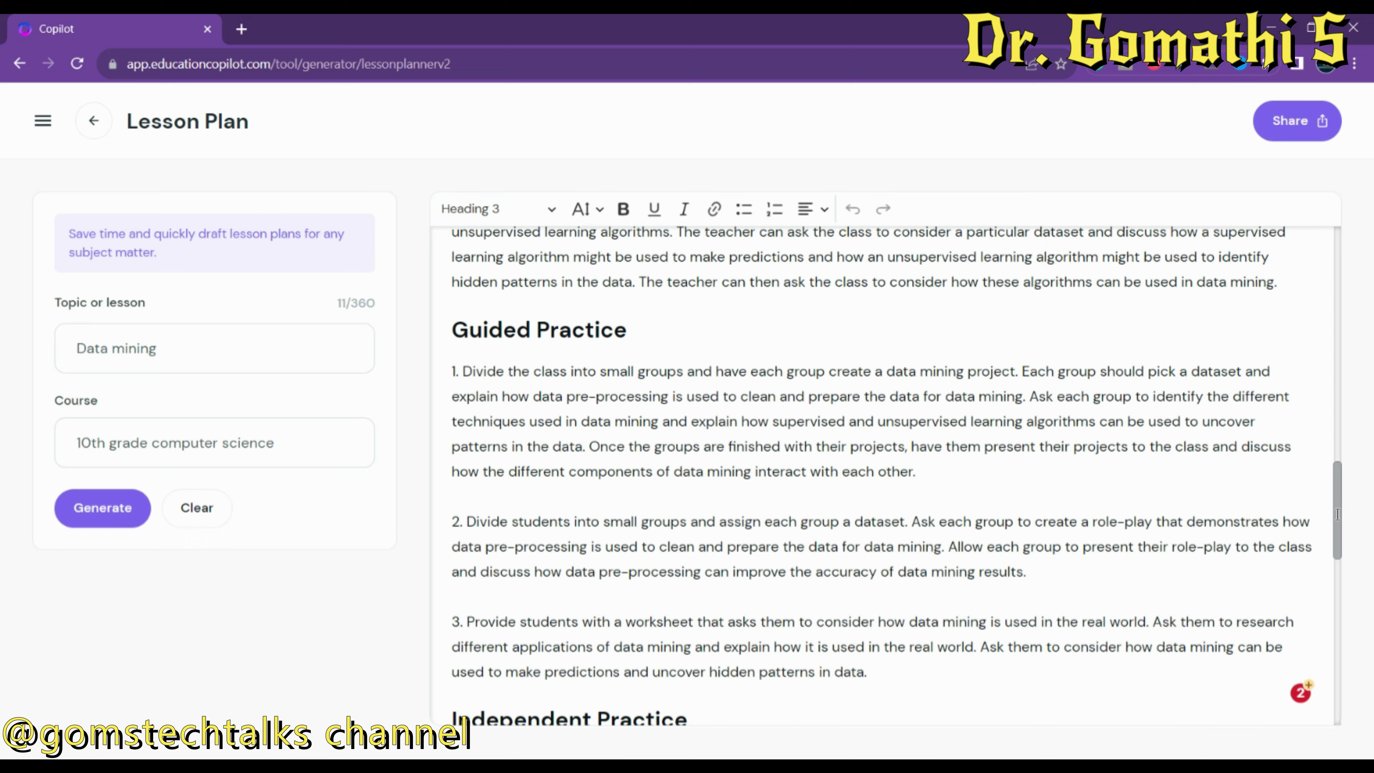
drag(1338, 518, 1336, 185)
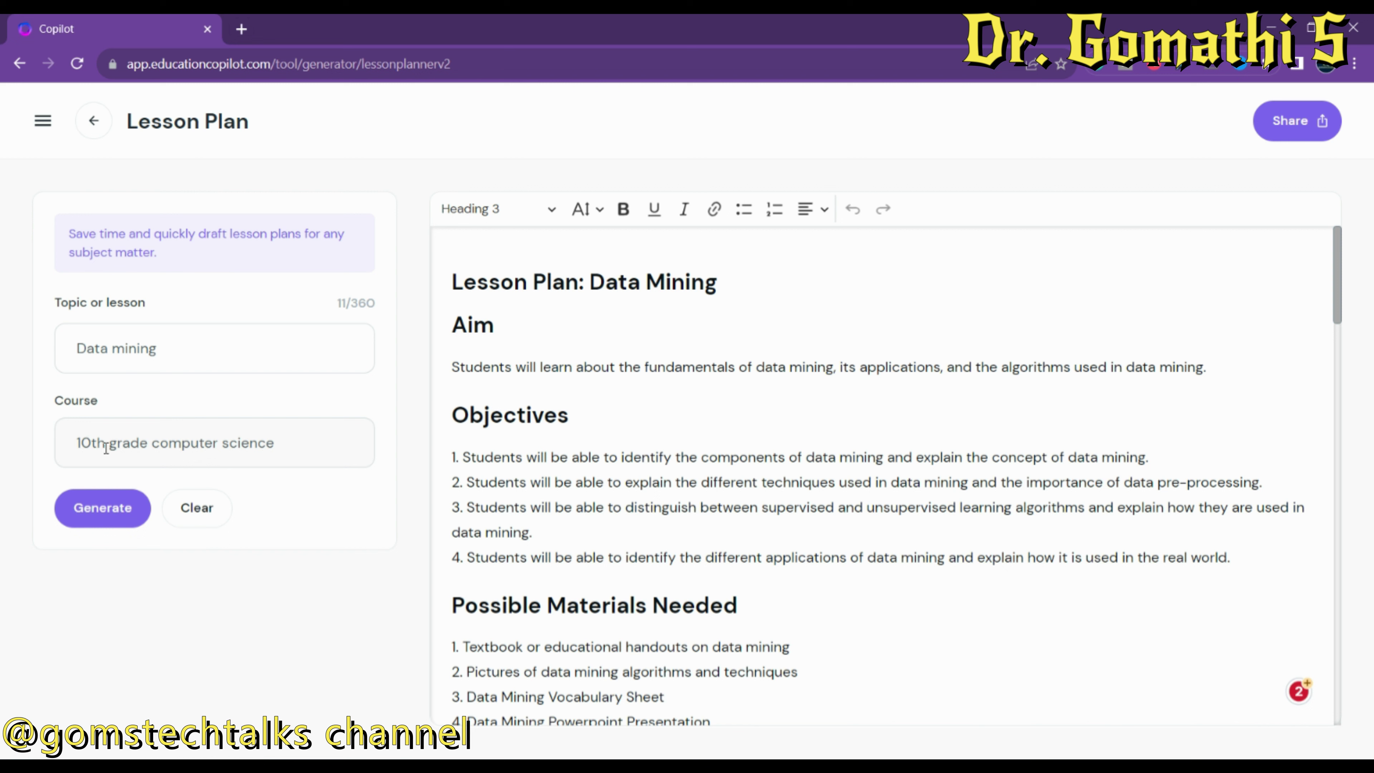
Change the topic to 'Types of Research' and clear the course field.
click(169, 349)
drag(168, 349, 47, 338)
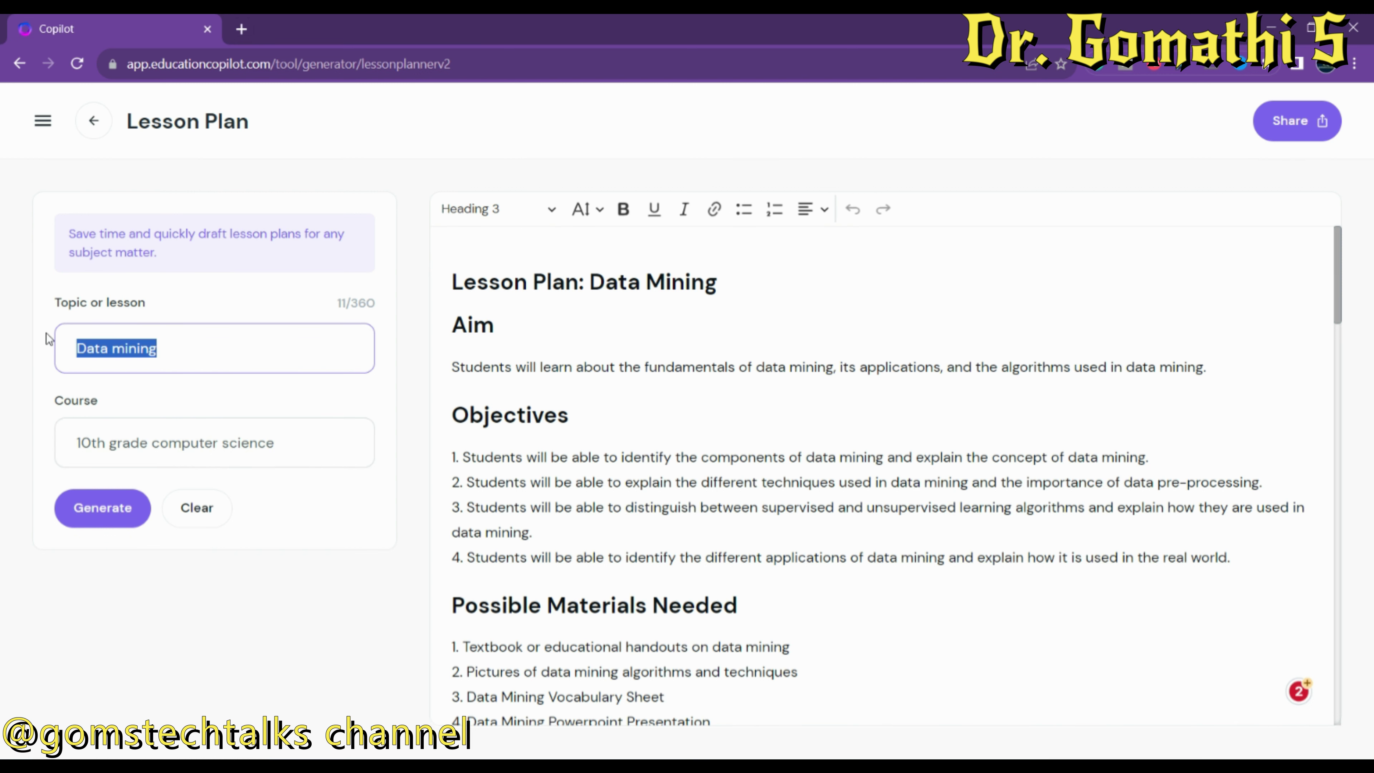
text(Research)
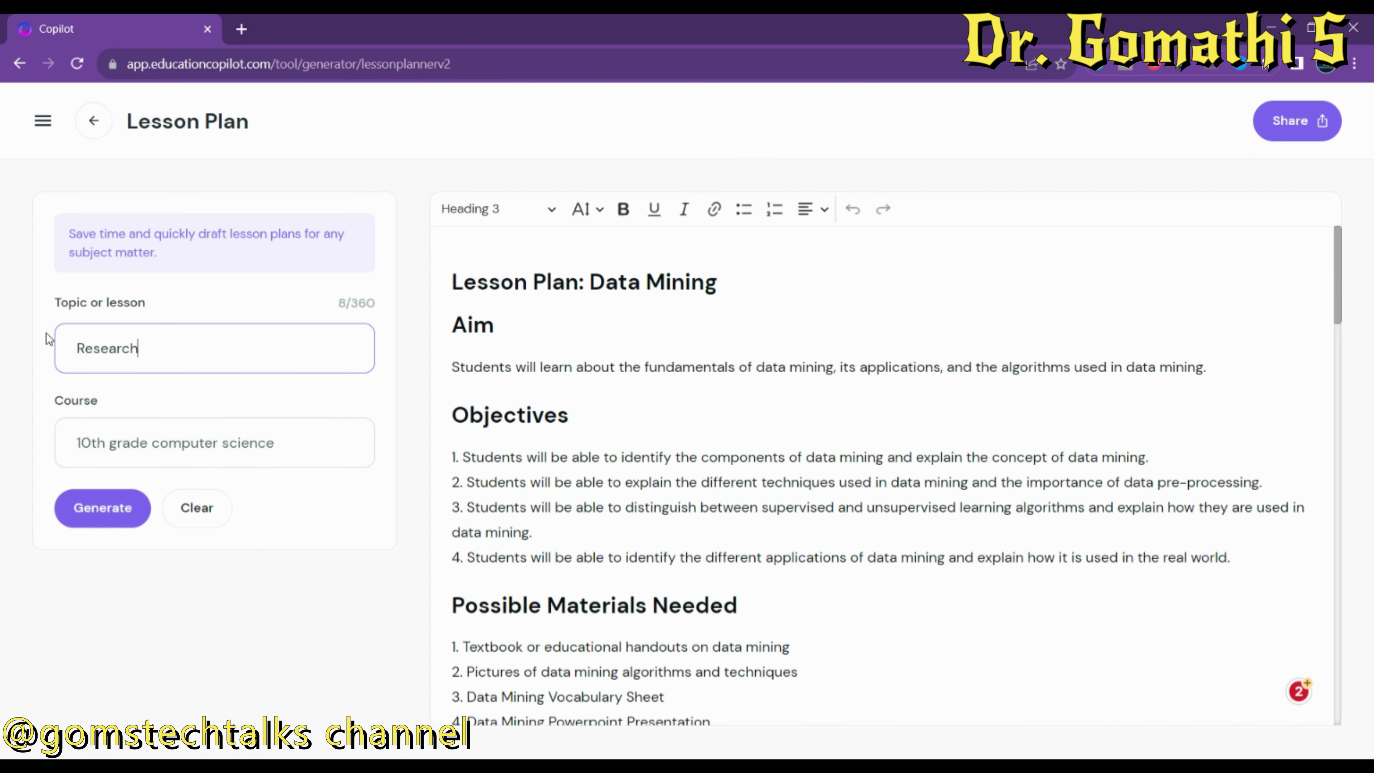
text(Types of)
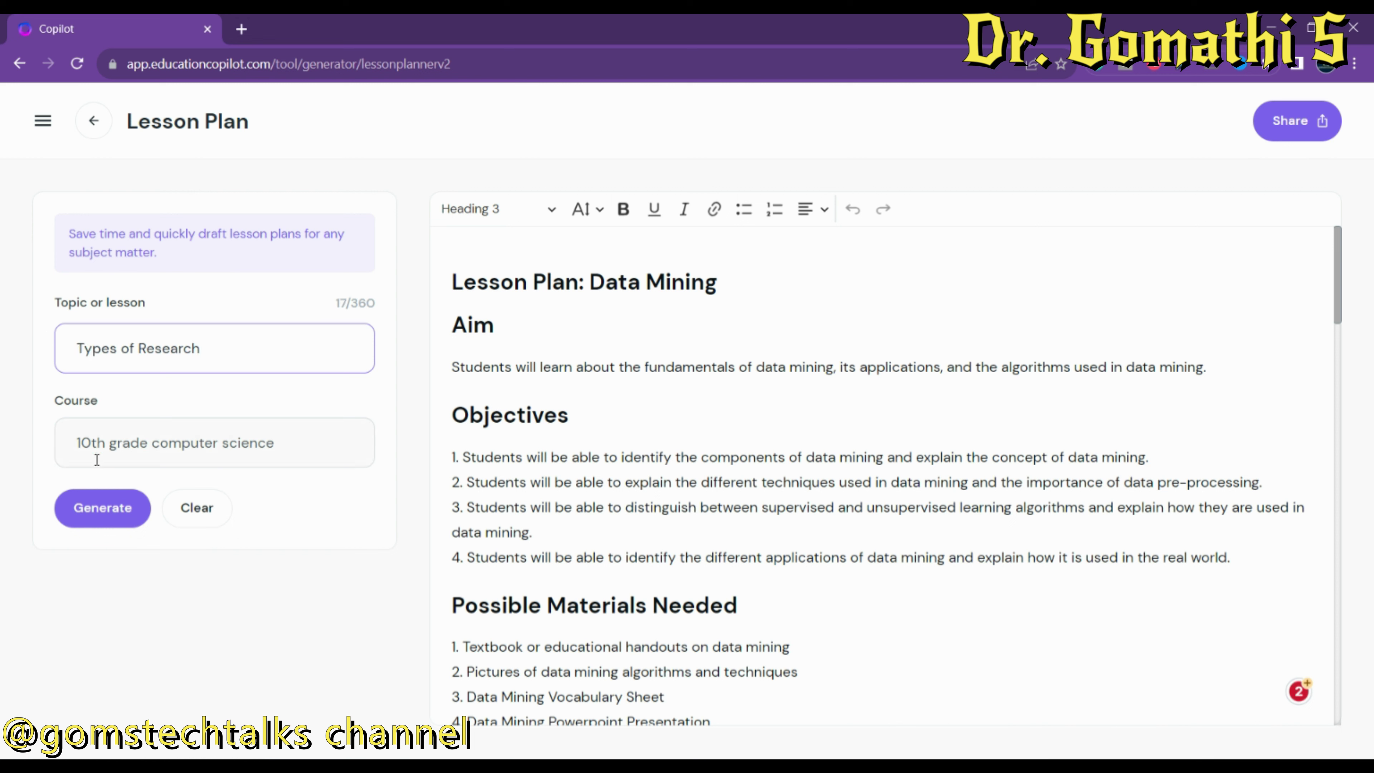
click(285, 448)
drag(286, 448, 2, 449)
key(BackSpace)
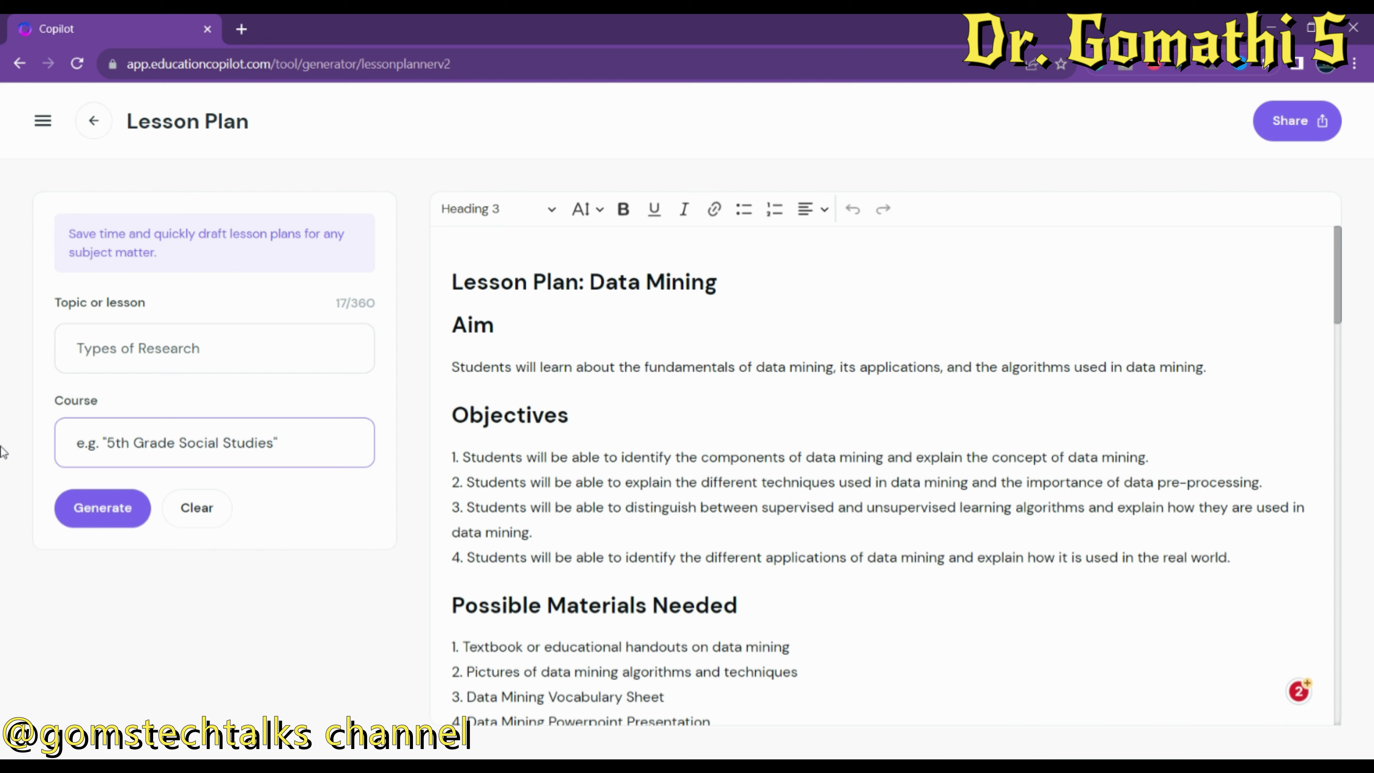
Generate the Types of Research lesson plan and scroll through the result.
click(111, 521)
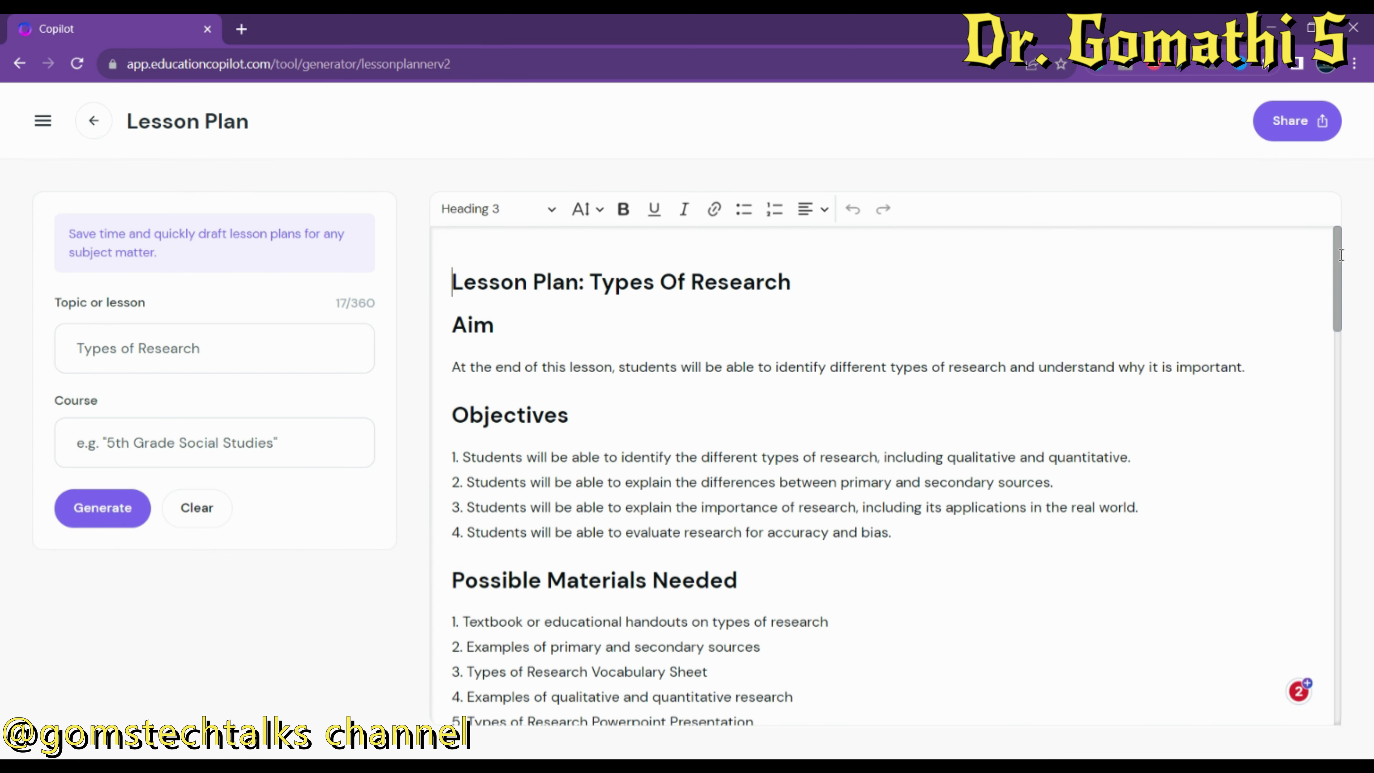
drag(1336, 252, 1331, 749)
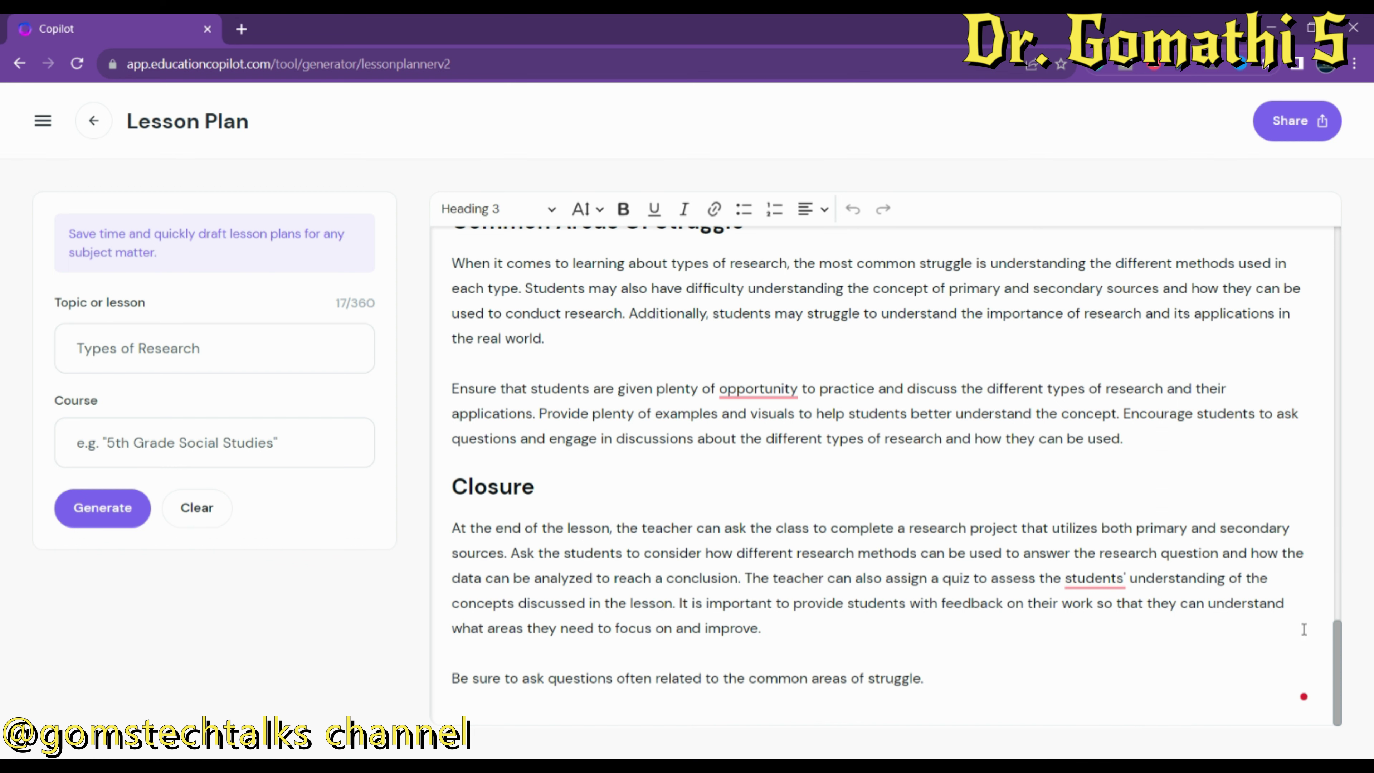
drag(1333, 696, 1340, 211)
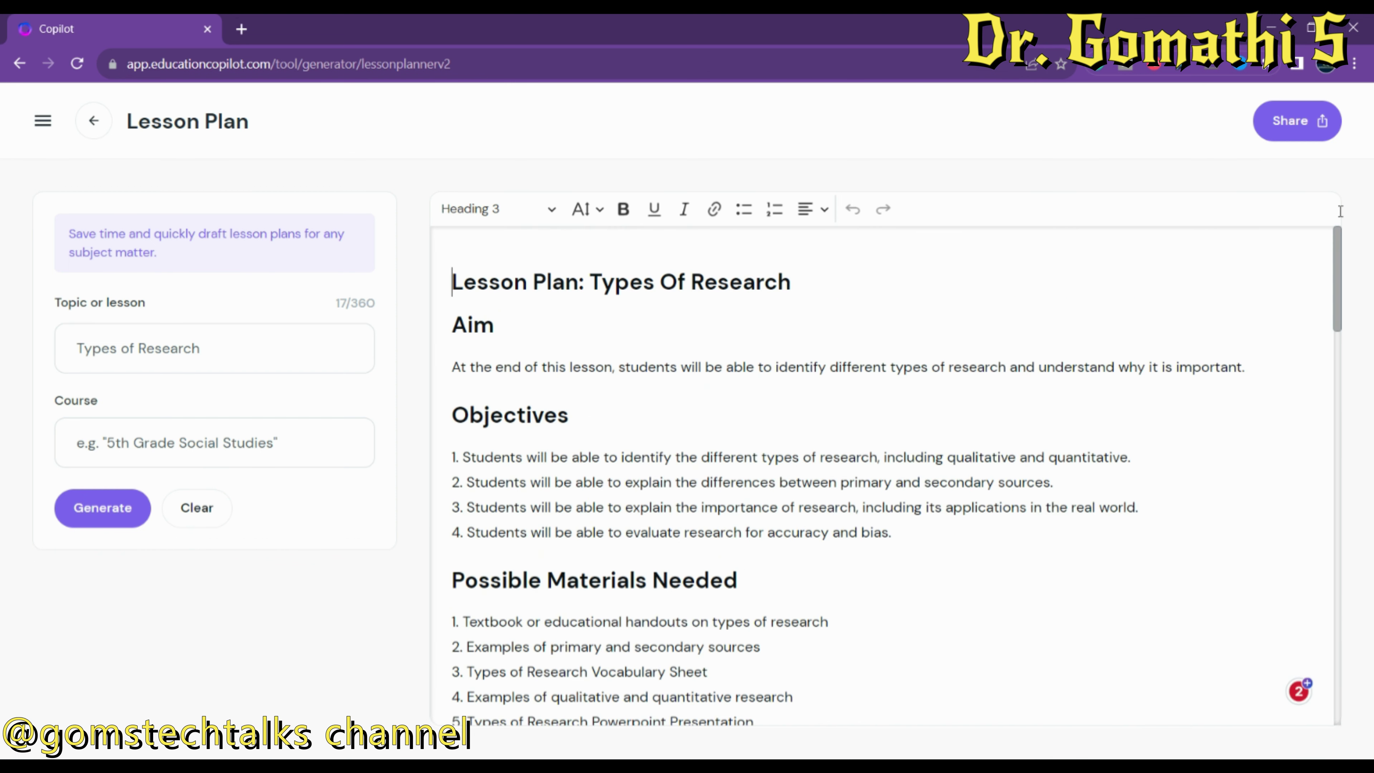
Copy the lesson plan's public link and load it in a new incognito window.
click(1304, 128)
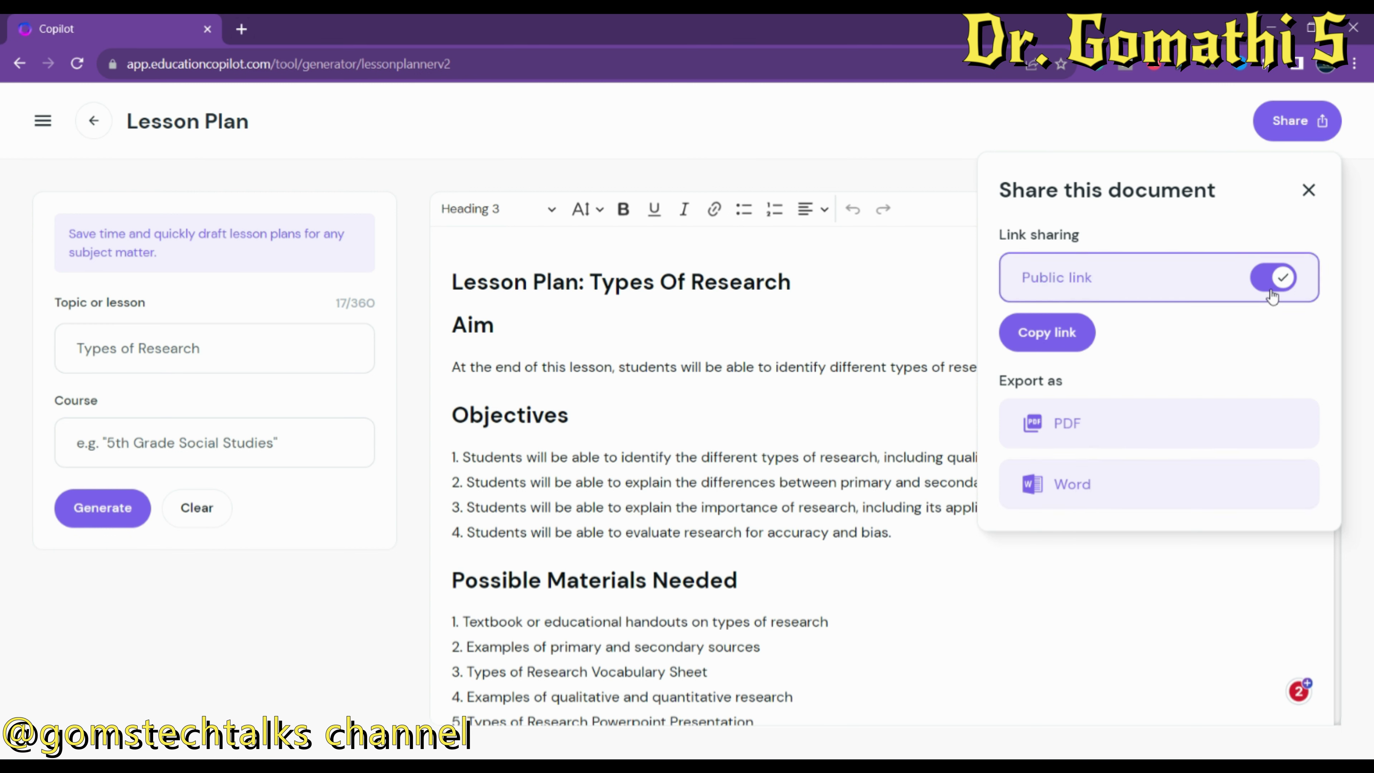
click(1062, 346)
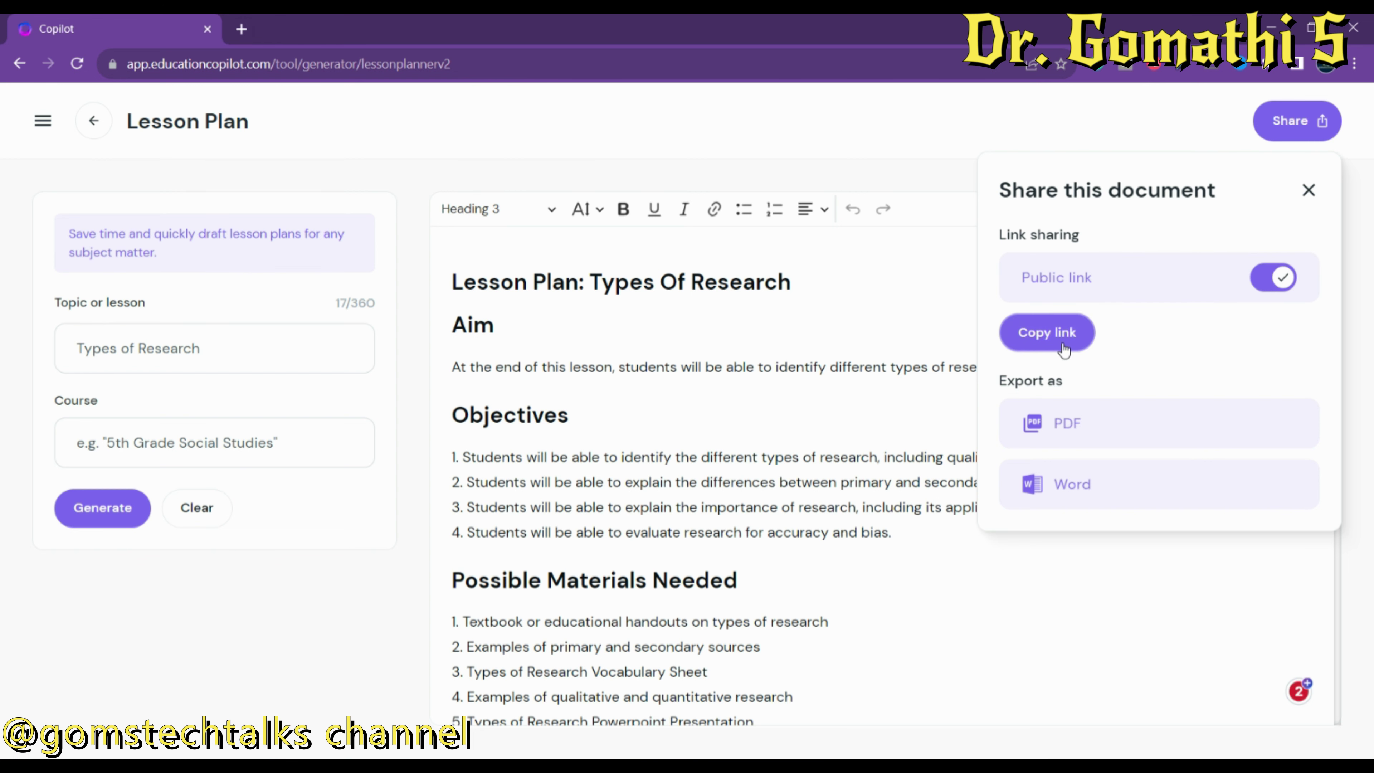
click(1355, 64)
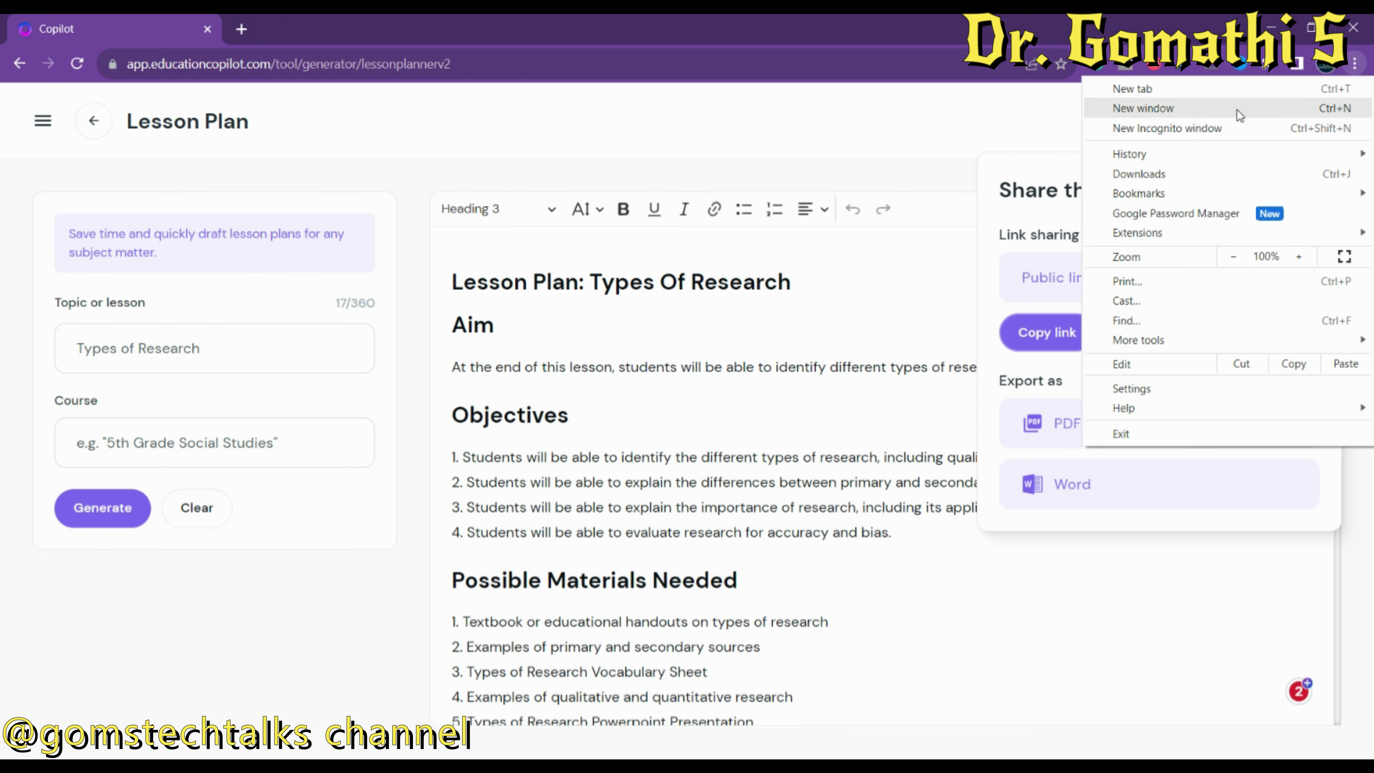
click(1168, 128)
key(Return)
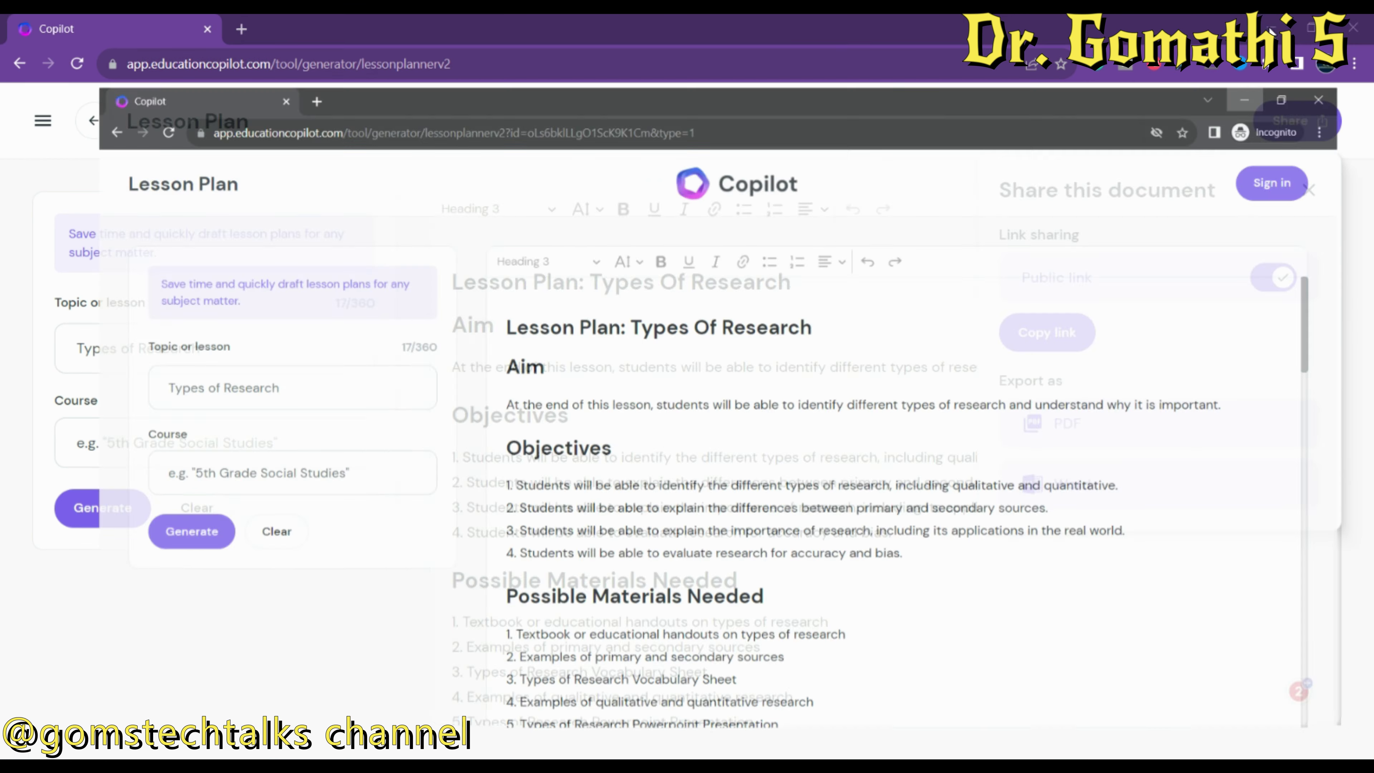
Export the Types of Research lesson plan as a 34.4 KB PDF.
click(1088, 419)
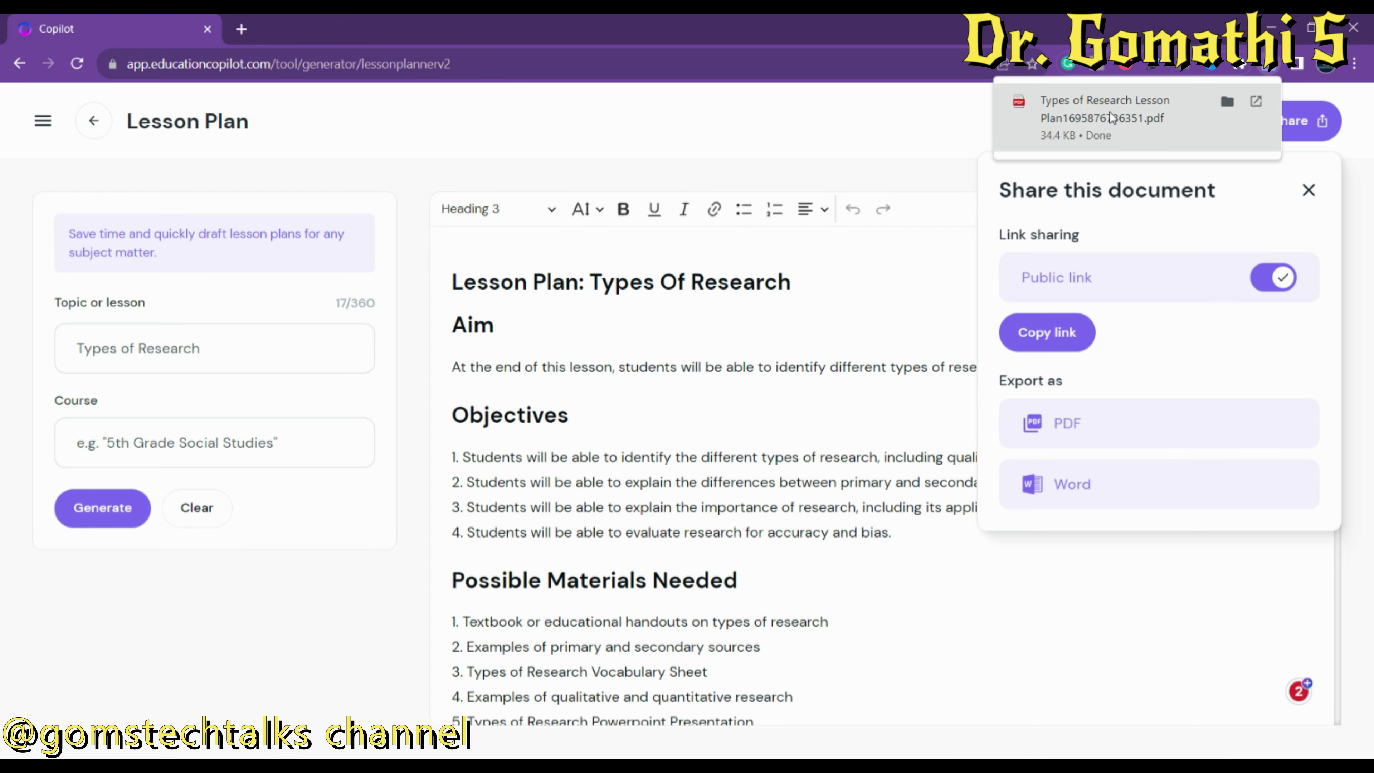
Open the downloaded lesson plan PDF in a new tab, then return to the lesson plan.
click(1110, 116)
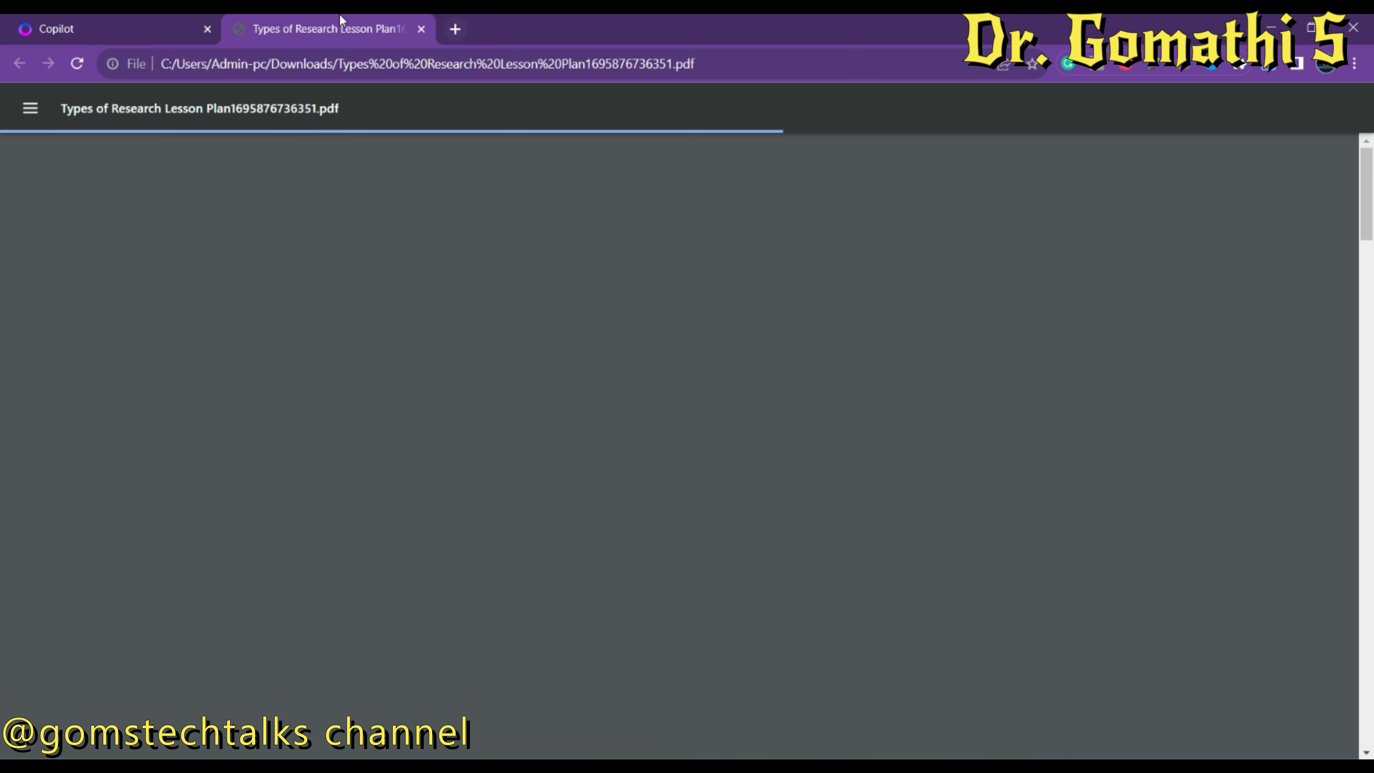
click(162, 26)
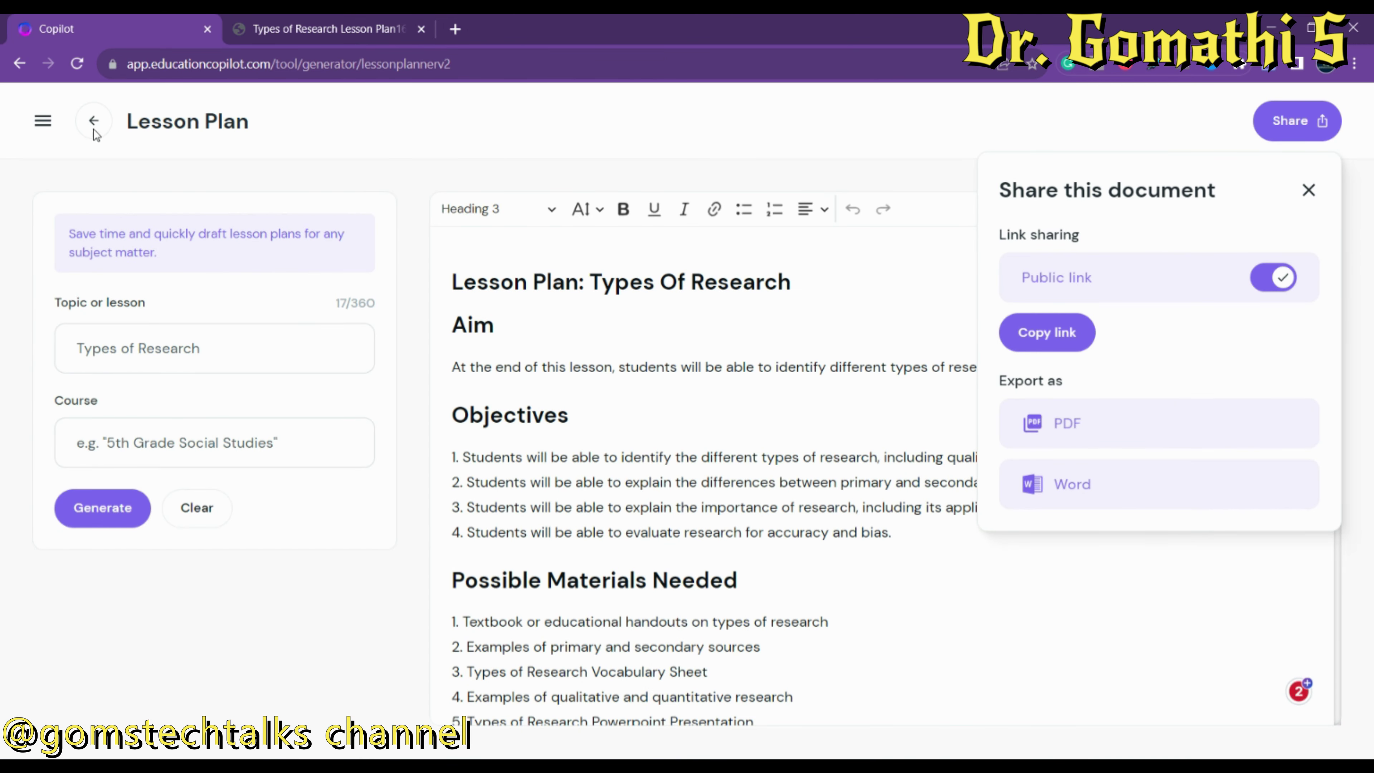
Close the share panel and open the Quiz Builder from the Workshop.
key(Escape)
click(43, 120)
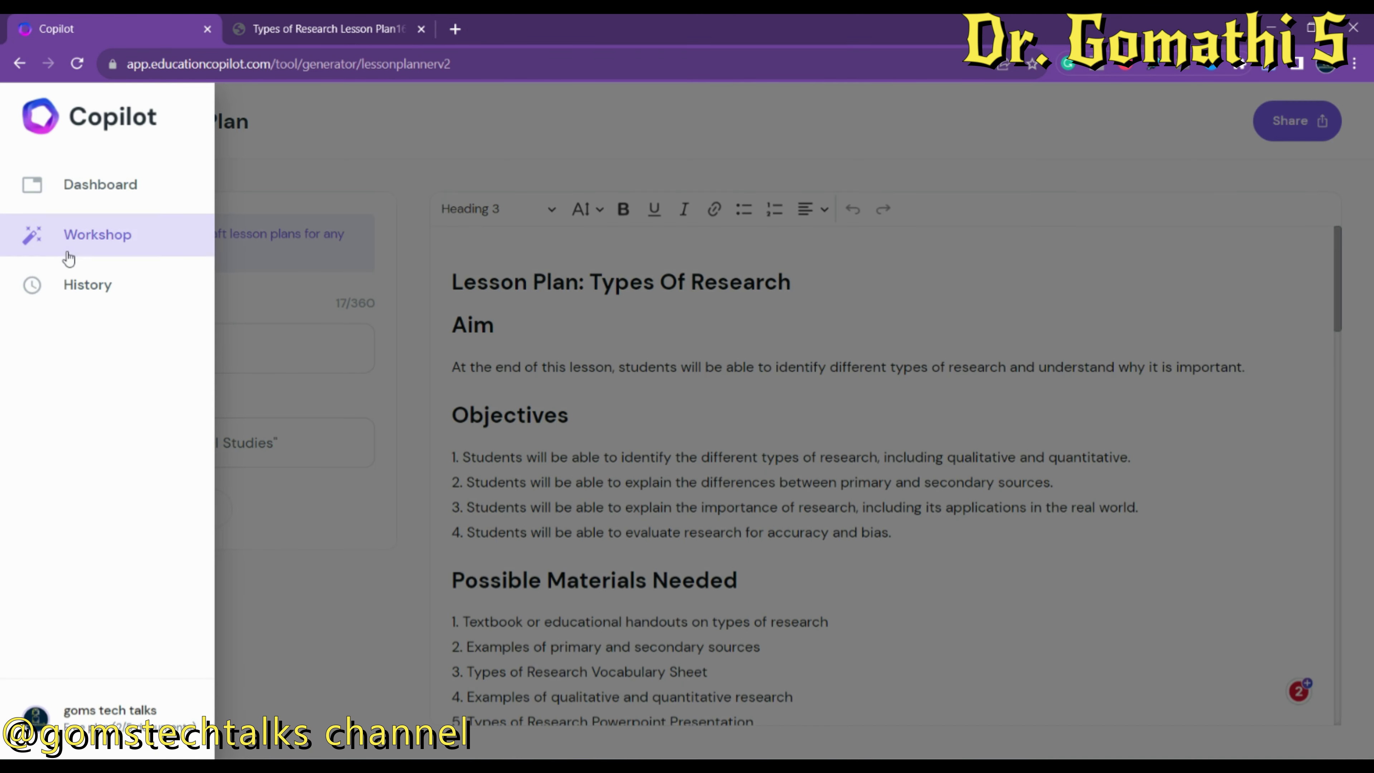
click(68, 252)
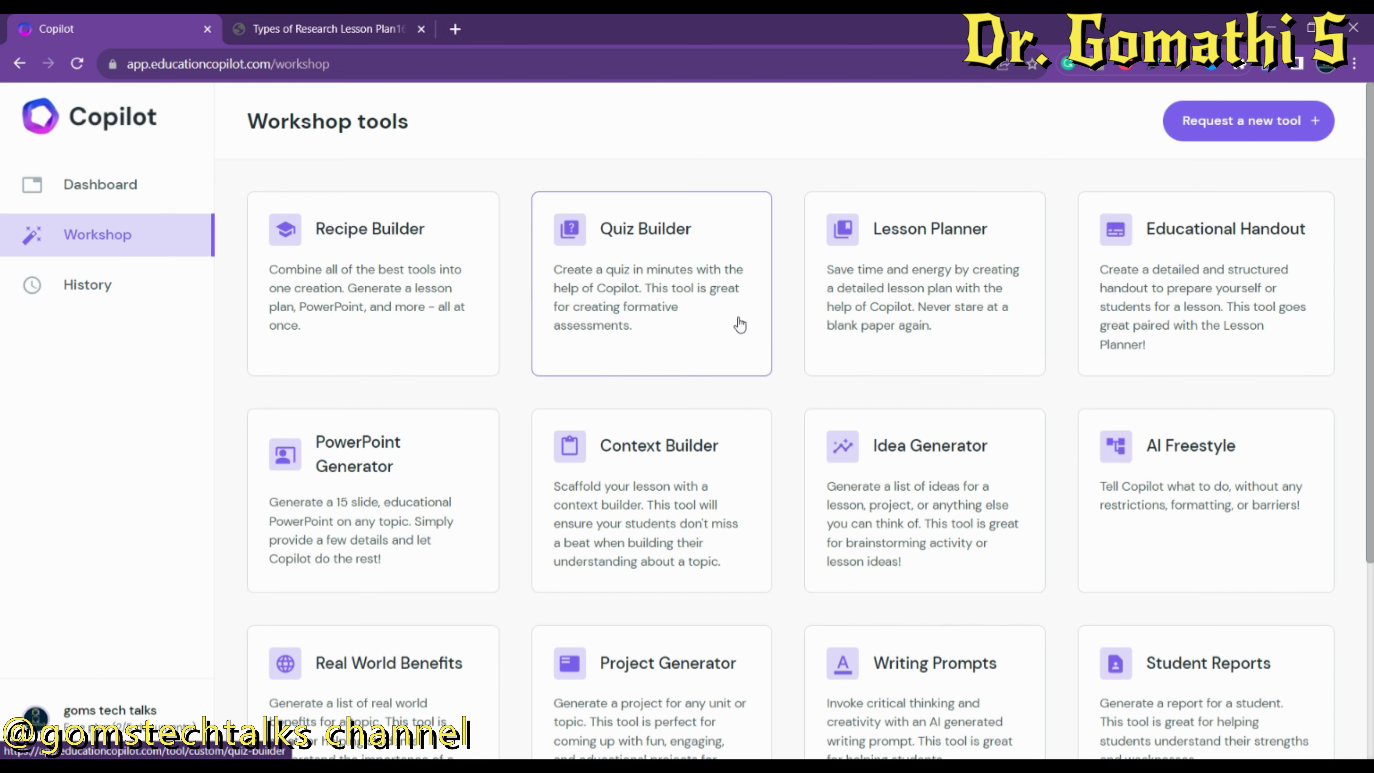
click(264, 20)
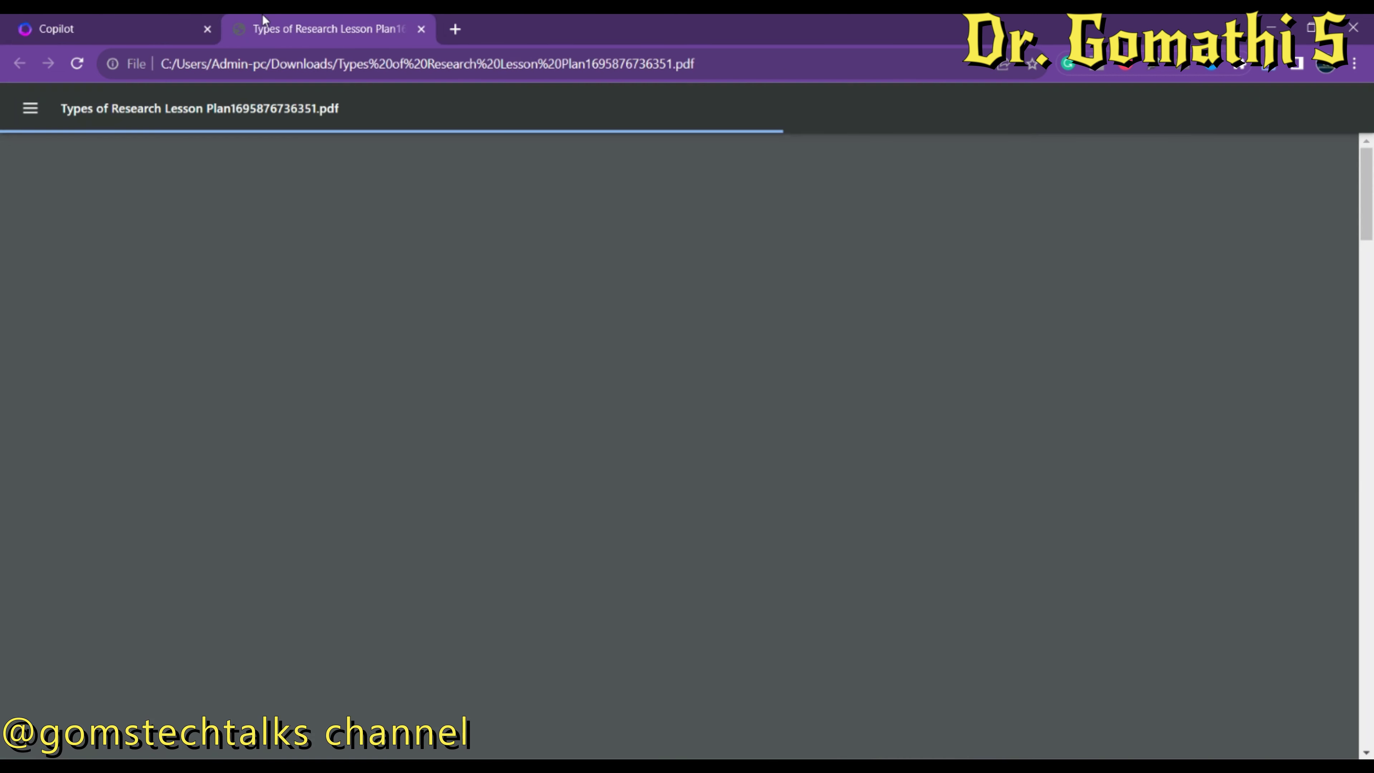
click(35, 22)
click(649, 284)
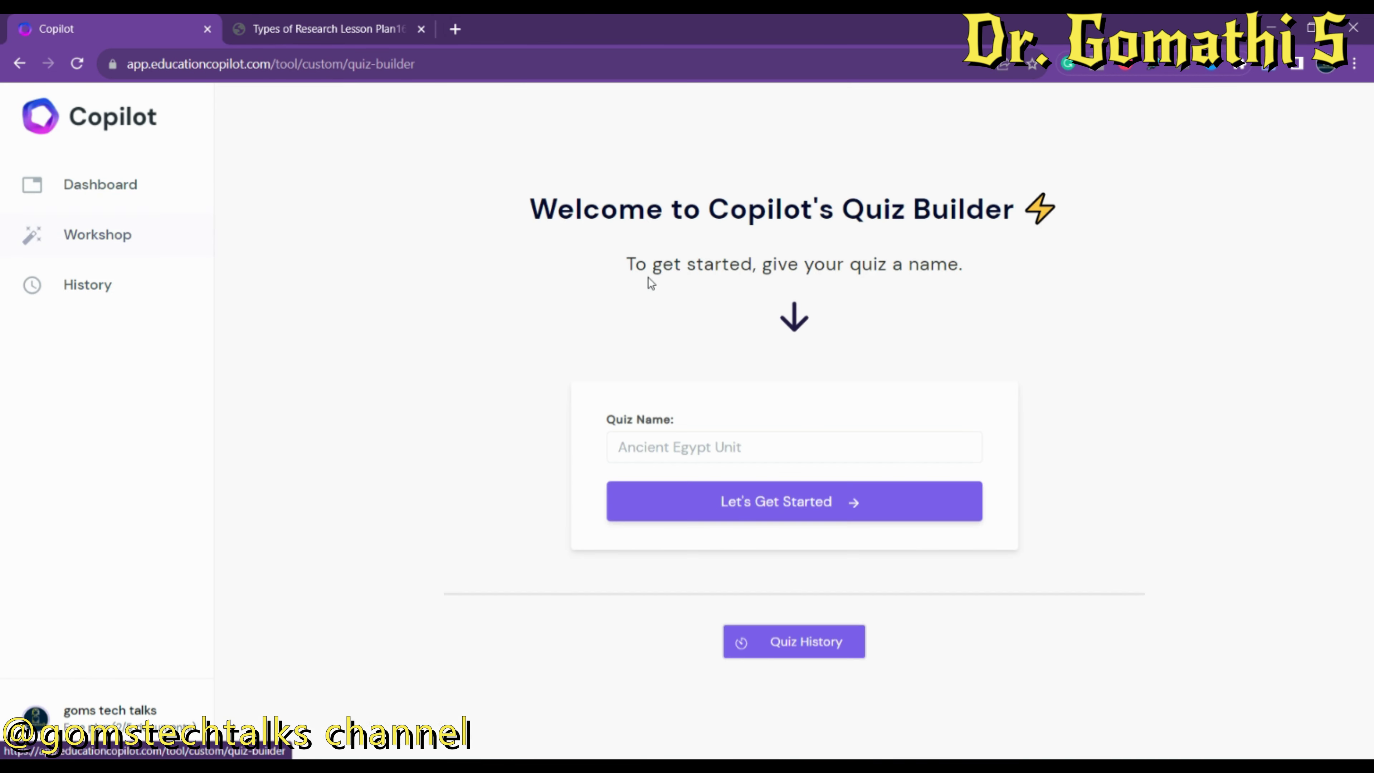
Create a new quiz named 'Types of research'.
click(815, 449)
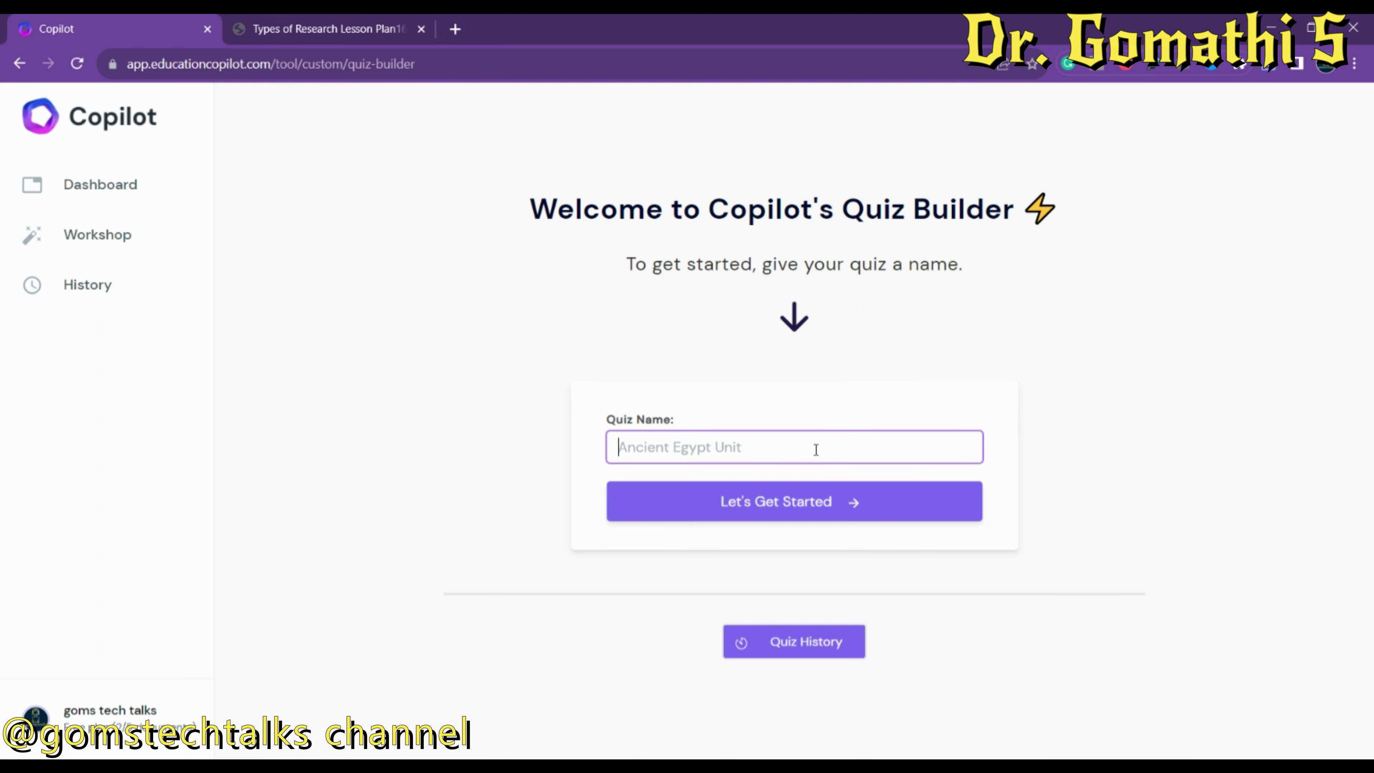
text(B)
key(BackSpace)
text(Types )
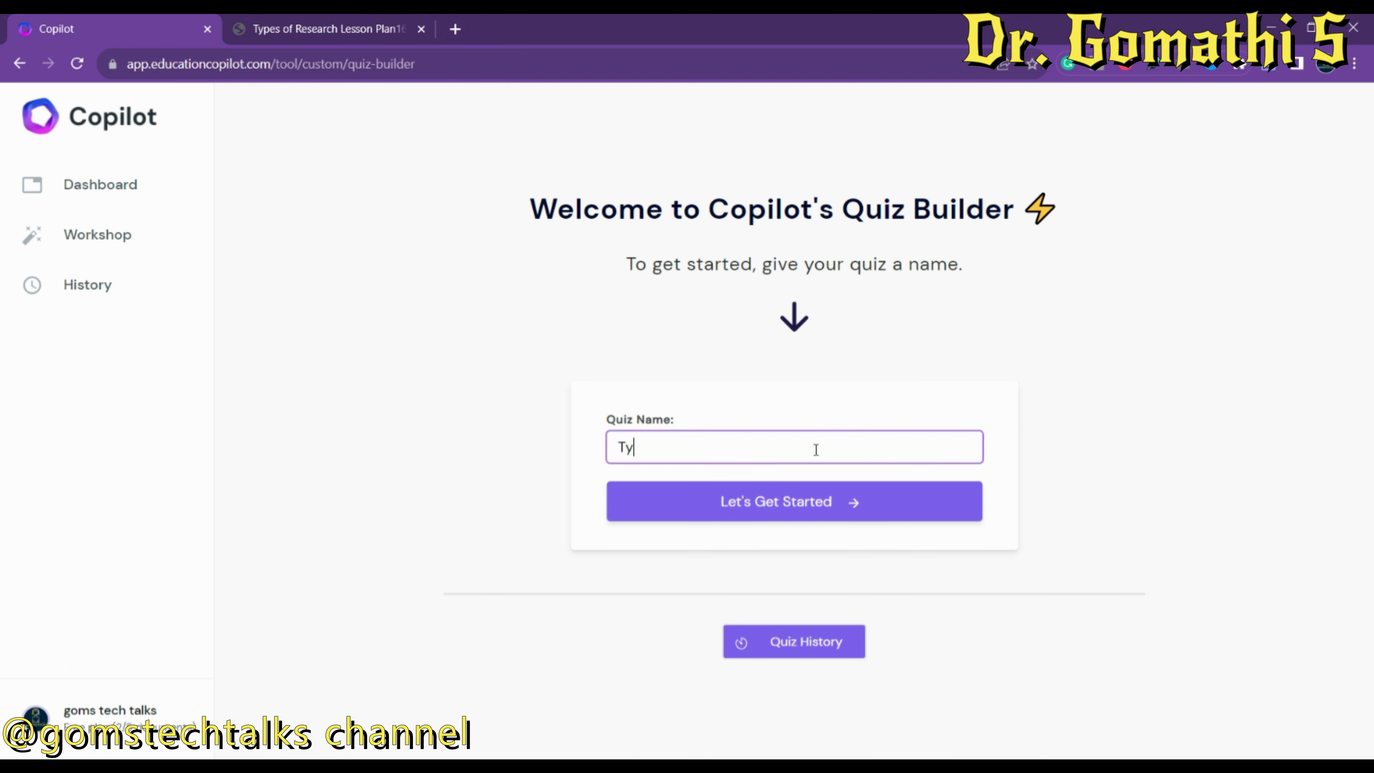
text(of research)
click(811, 511)
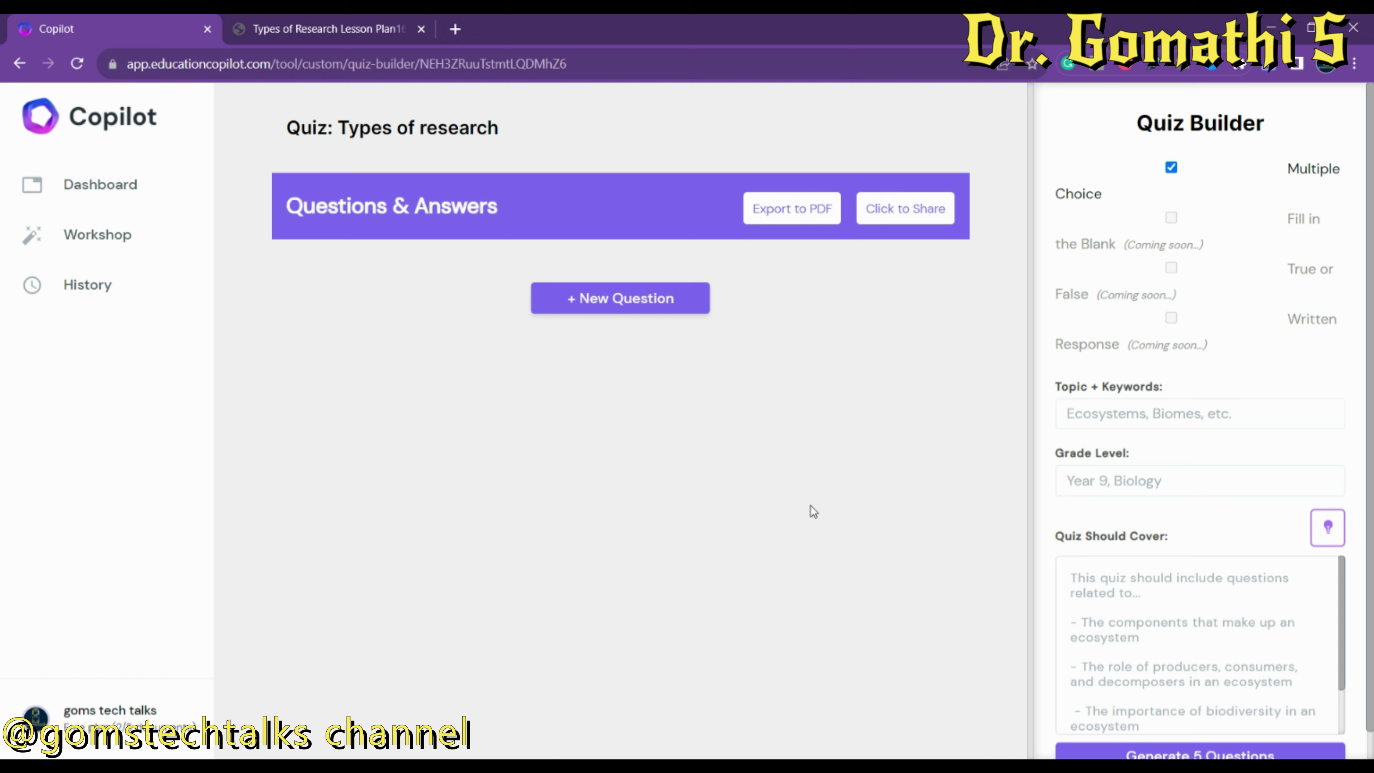
Enter 'Types of Research' as the quiz topic.
click(1098, 578)
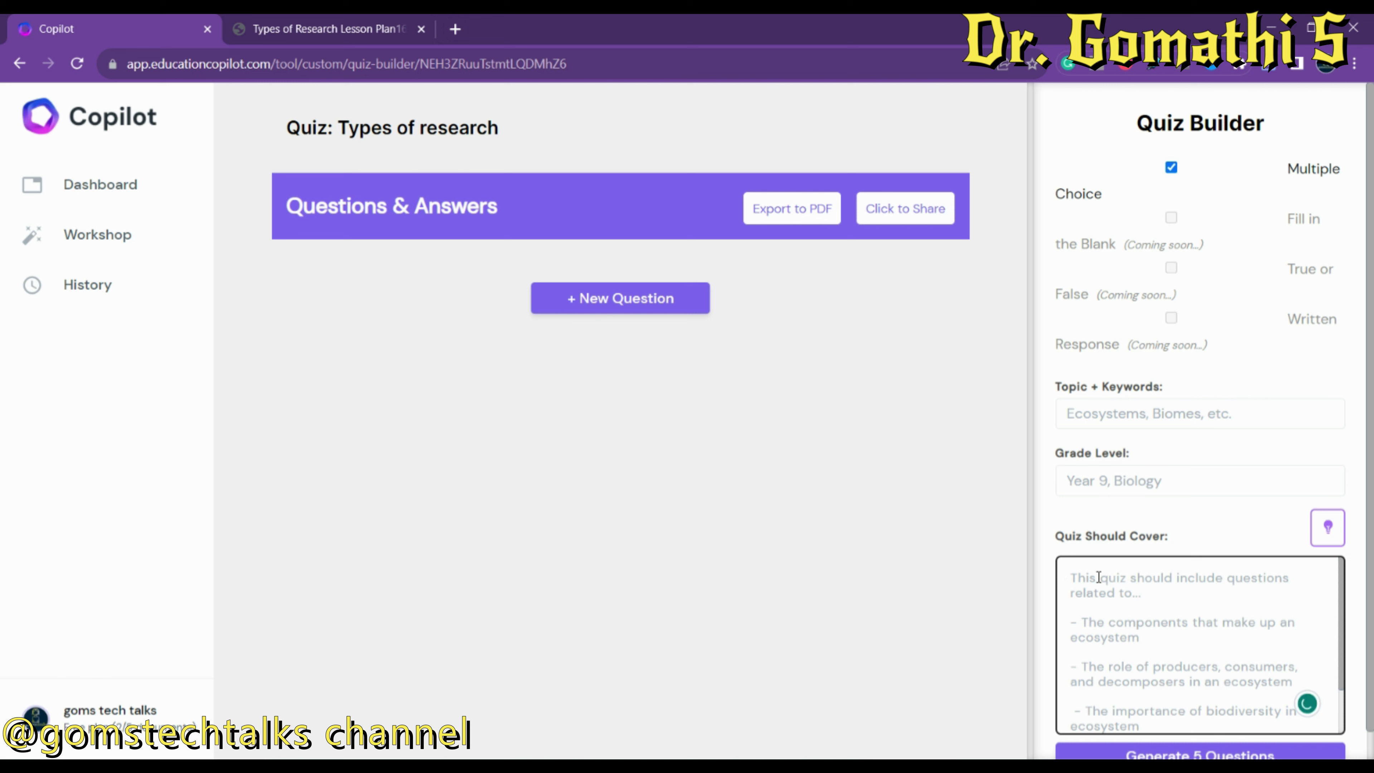
click(1109, 421)
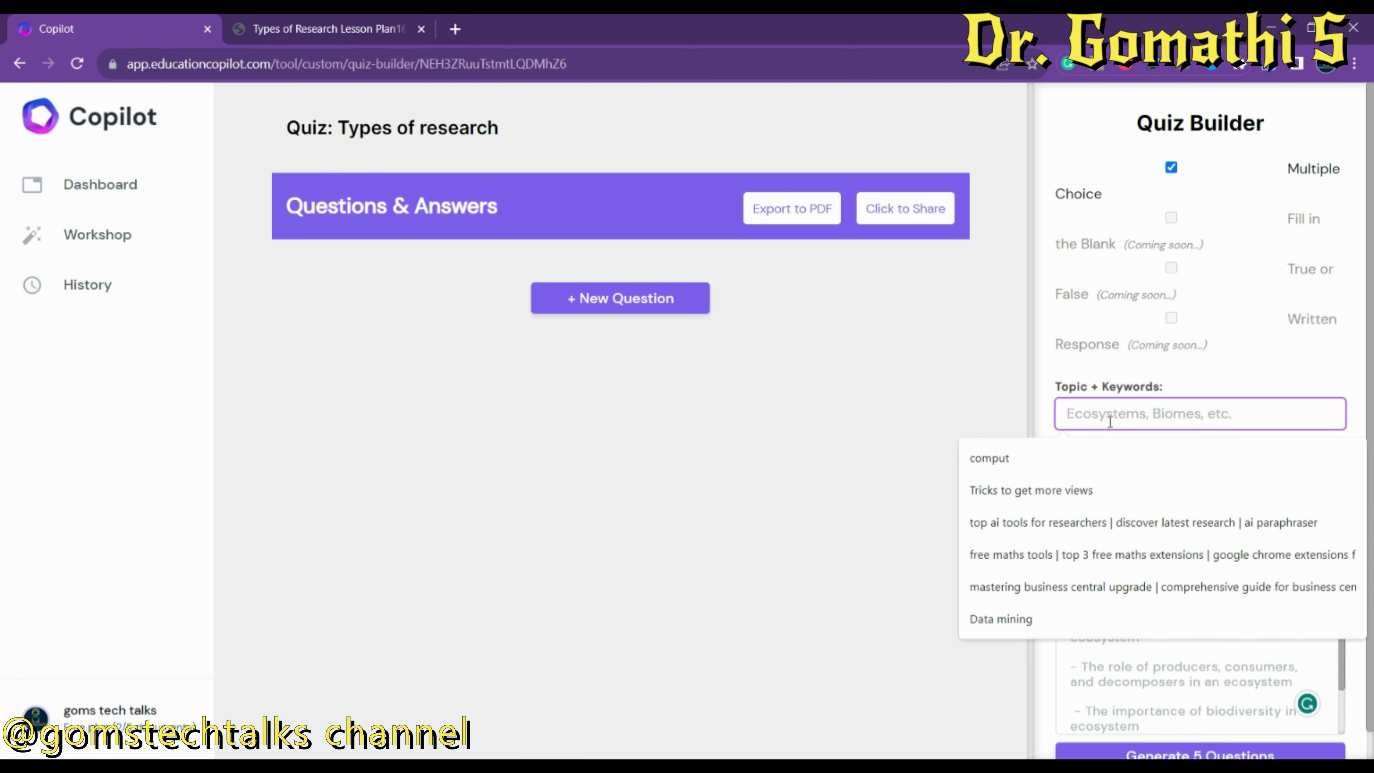
text(Types of Research)
key(Tab)
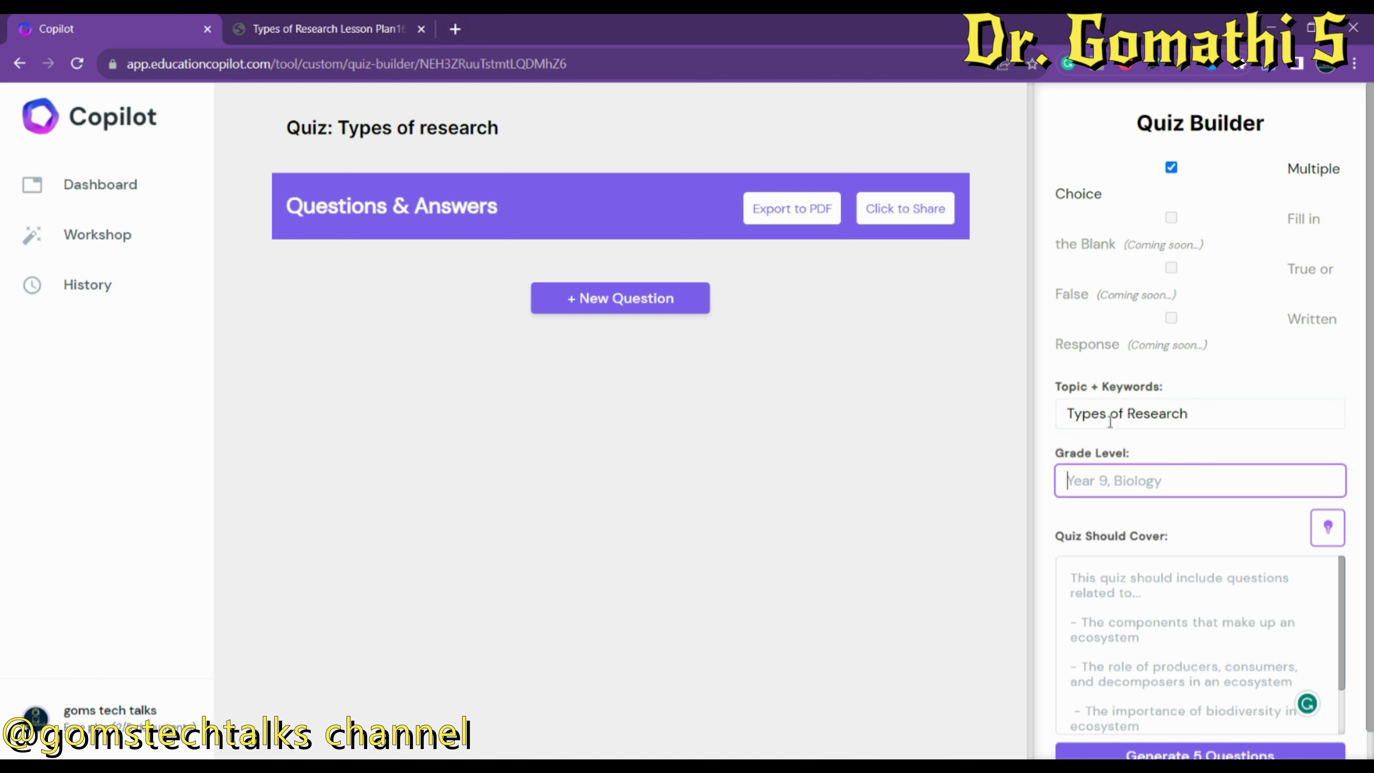
List the quiz coverage: what is research, types of research, research examples.
click(1110, 613)
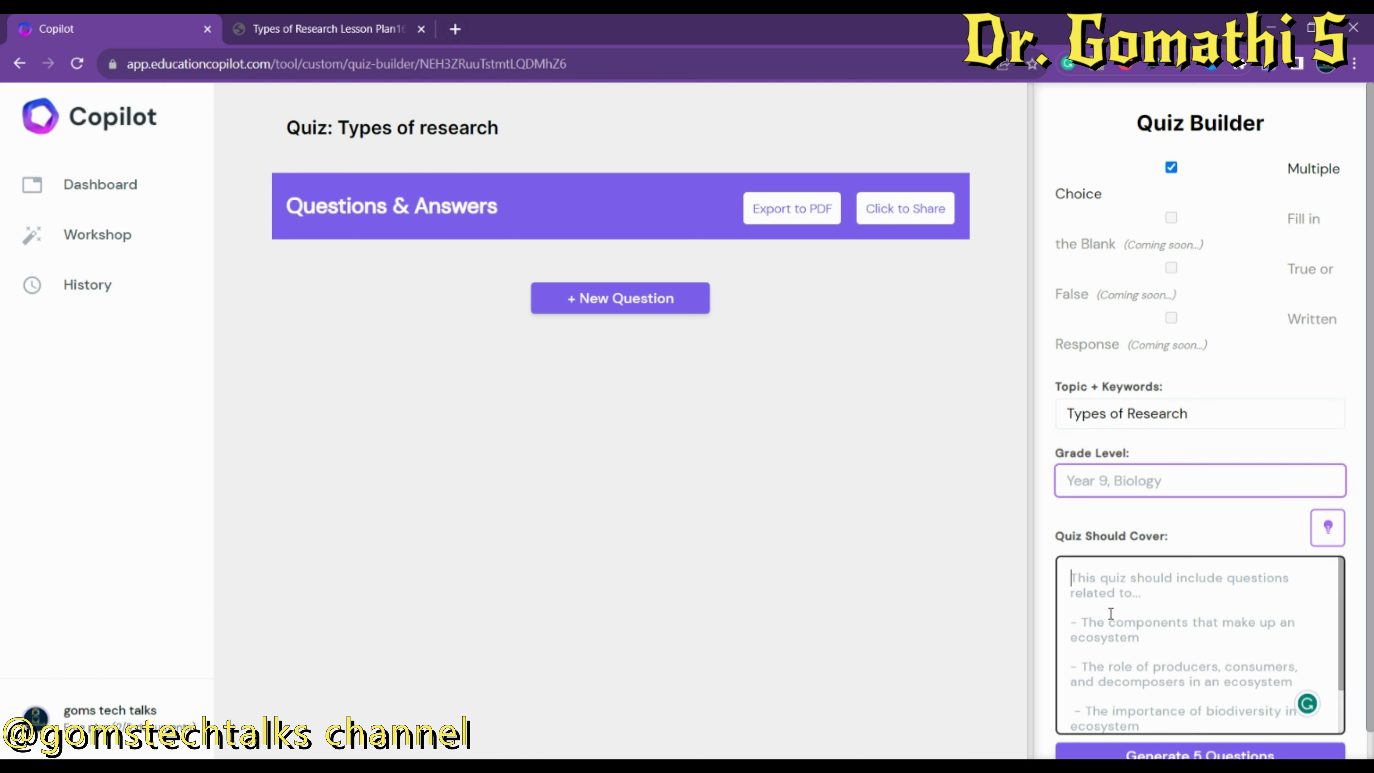
text(What is resear)
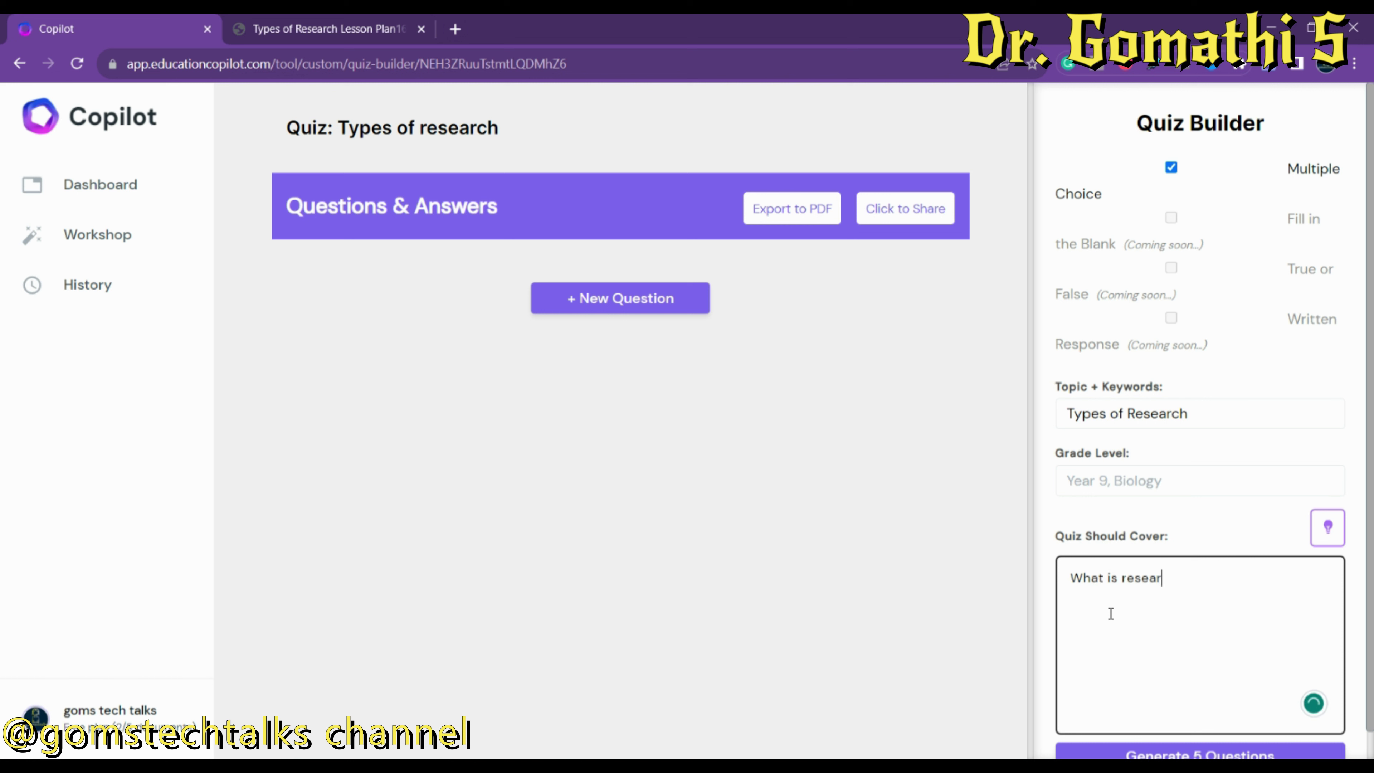
text(ch Types if re)
key(BackSpace)
key(BackSpace)
key(BackSpace)
key(BackSpace)
key(BackSpace)
text(of research)
key(Return)
text(research exampls)
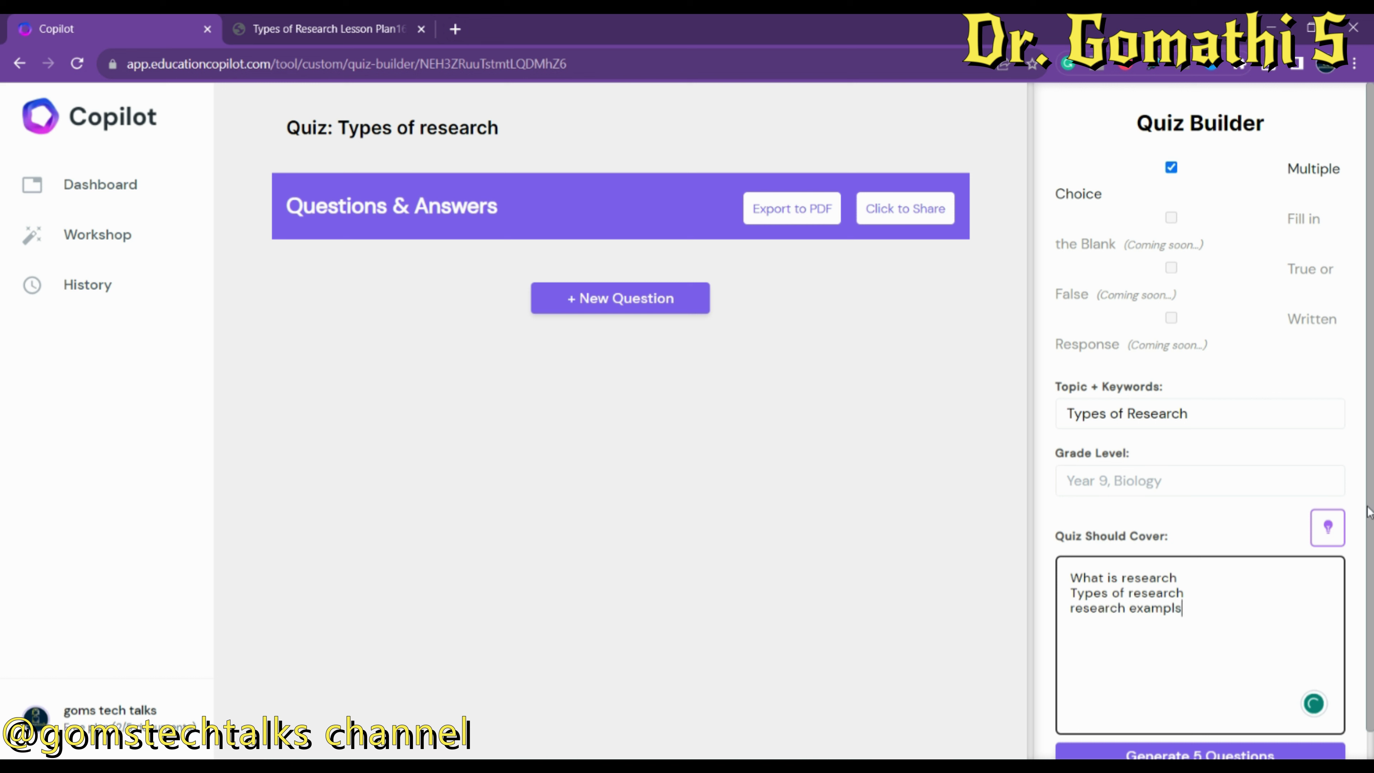
scroll(1371, 517, down, 1)
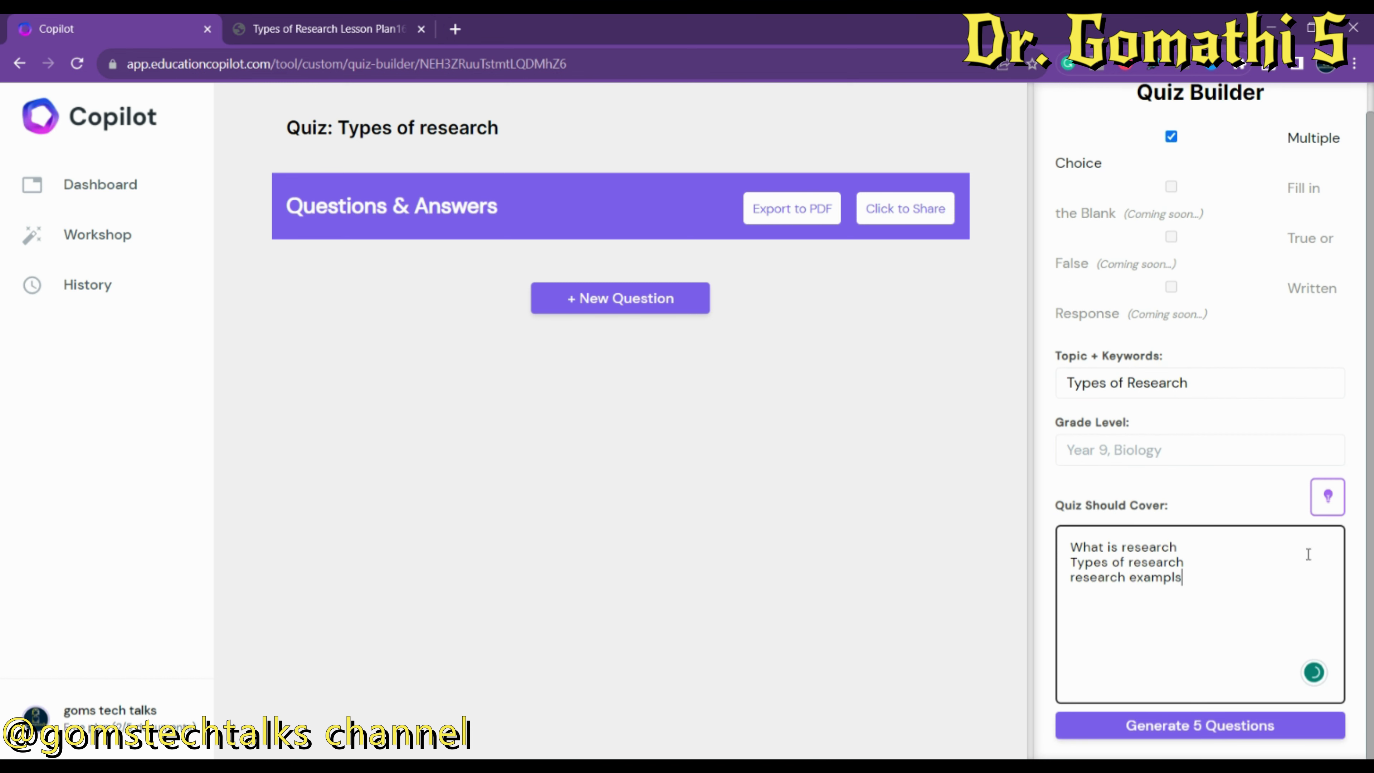
Correct 'exampls' to 'examples' in the coverage and start generating the quiz.
click(1113, 454)
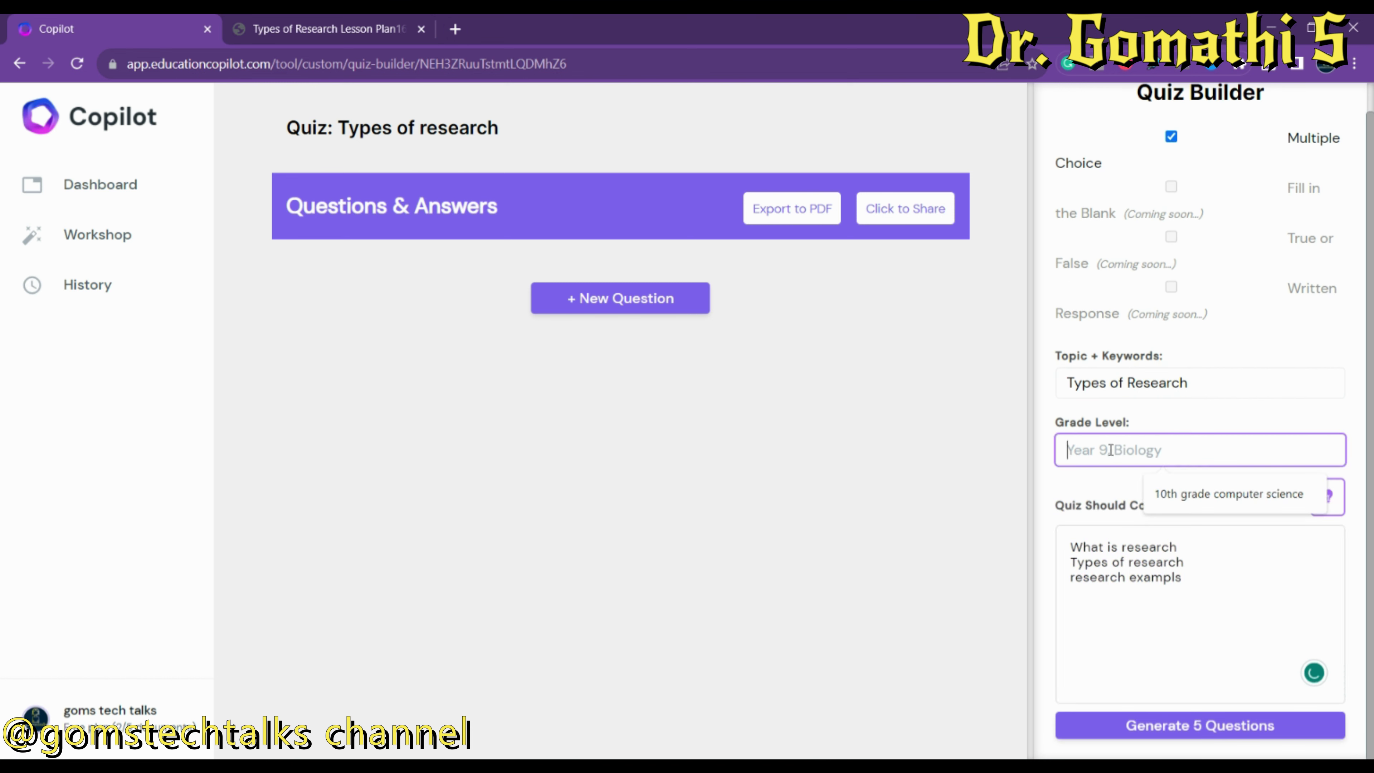
click(1010, 460)
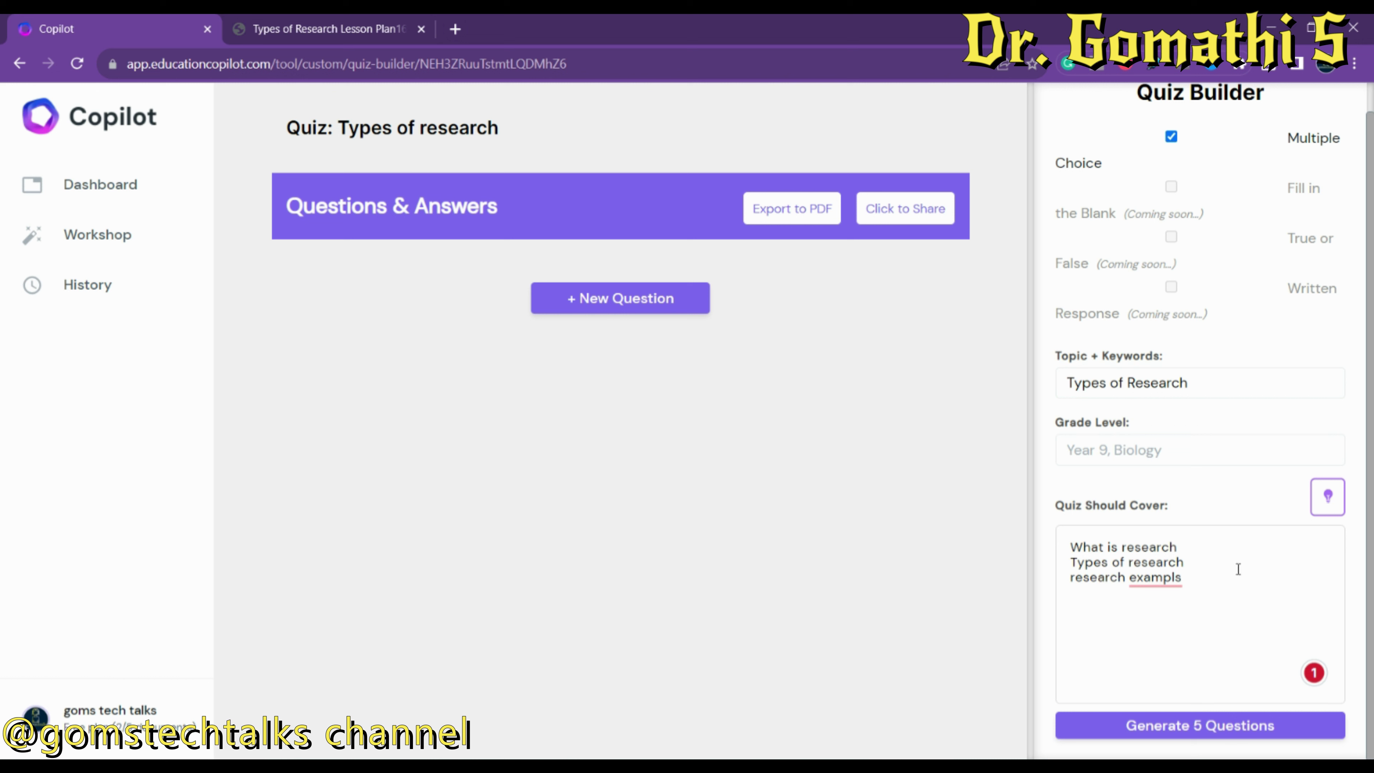
click(1167, 582)
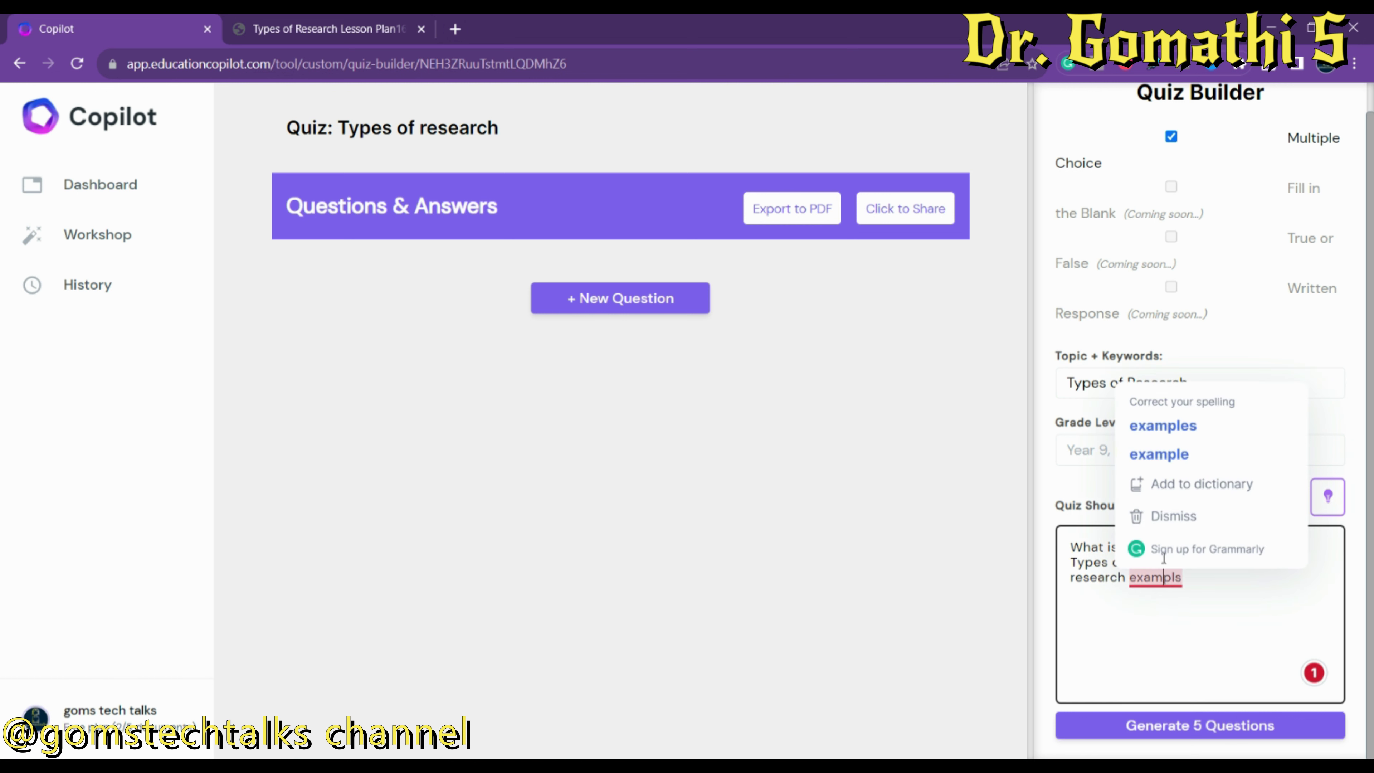
click(1175, 425)
click(1142, 726)
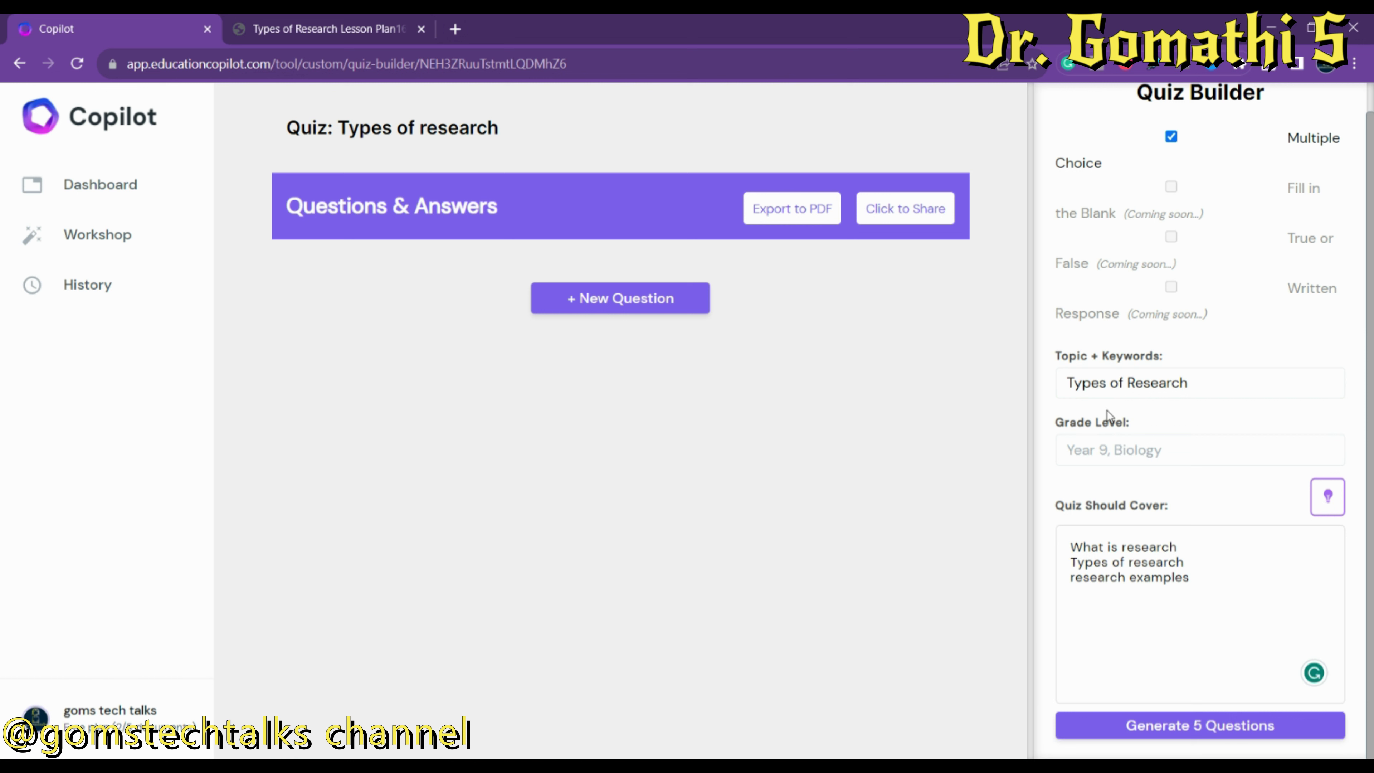
Replace the grade level with '12th grade'.
click(1092, 447)
key(Down)
key(Return)
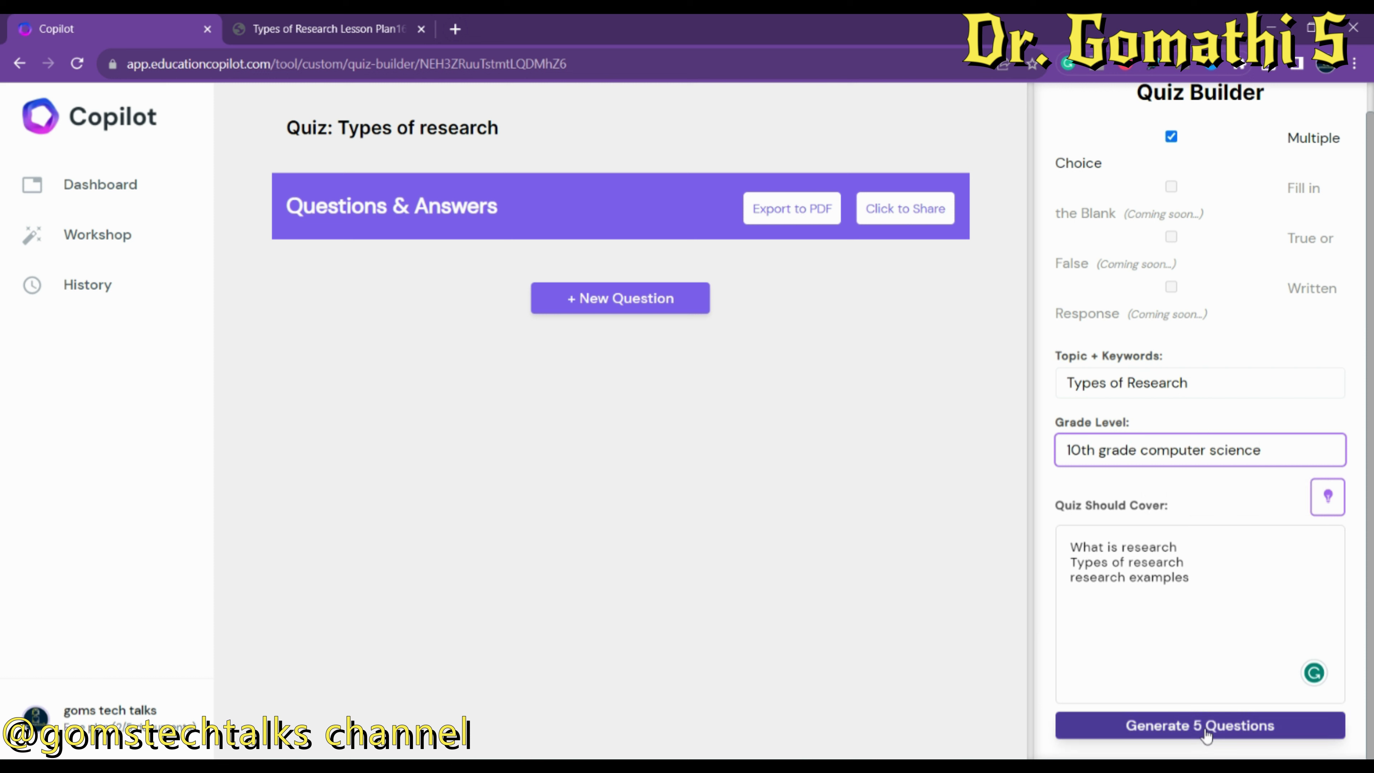
drag(1262, 450, 994, 453)
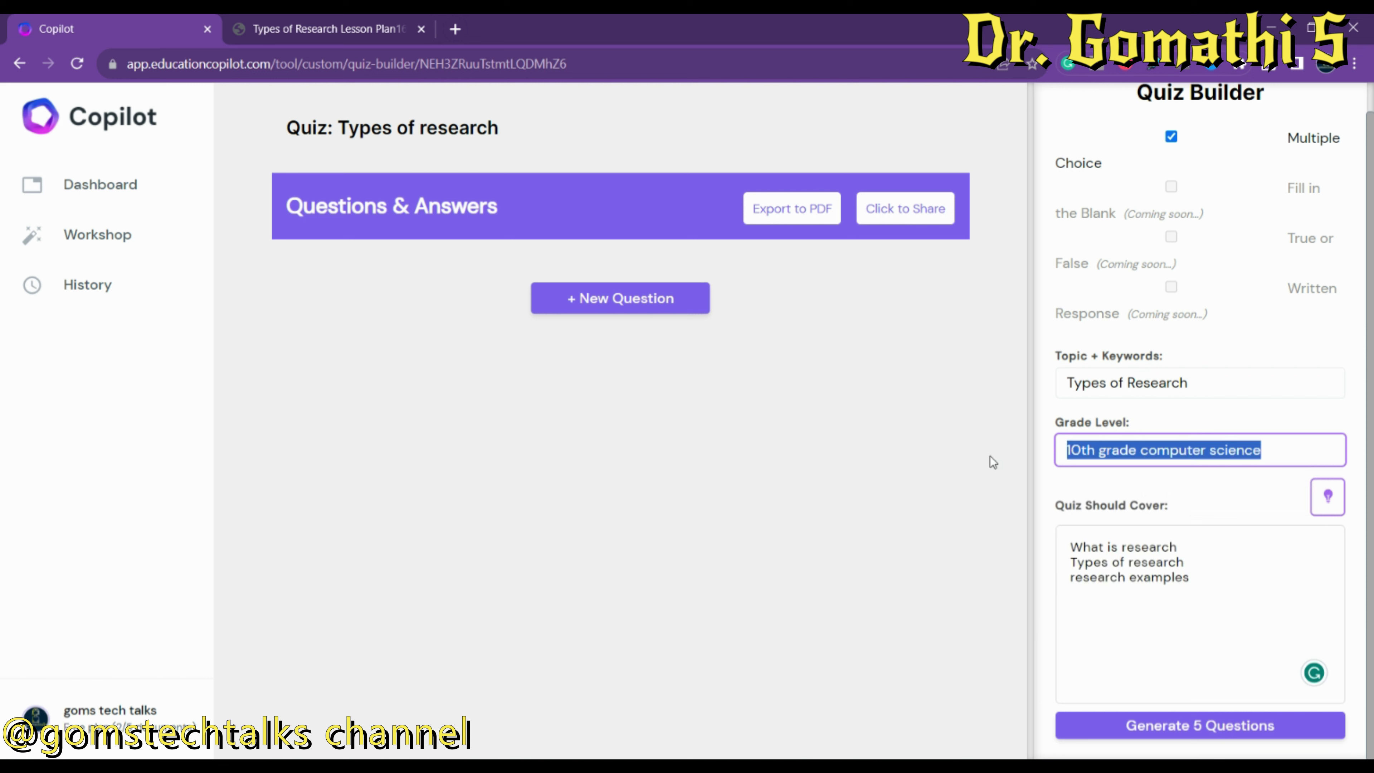
text(12th g)
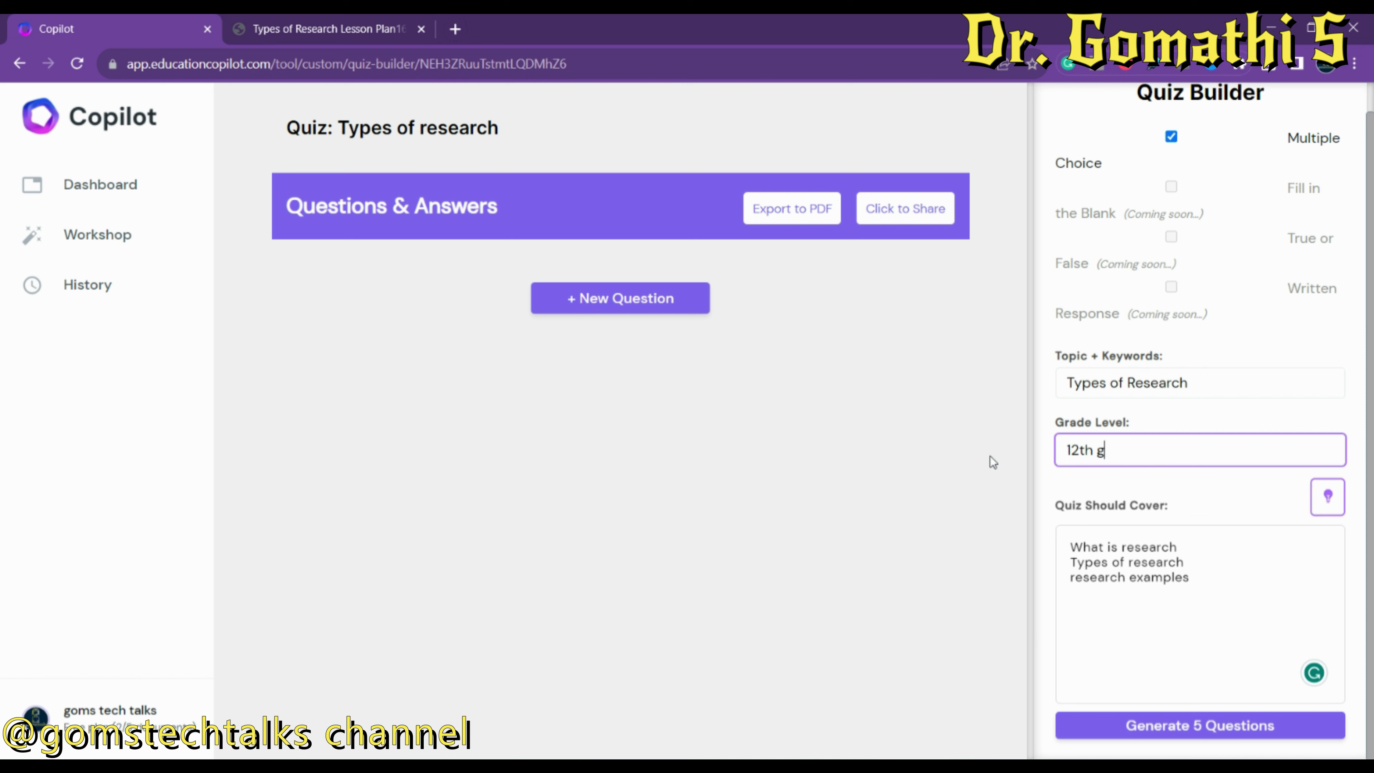
text(rase)
key(BackSpace)
key(BackSpace)
text(de)
Generate the first five multiple-choice questions for the Types of research quiz.
click(1192, 725)
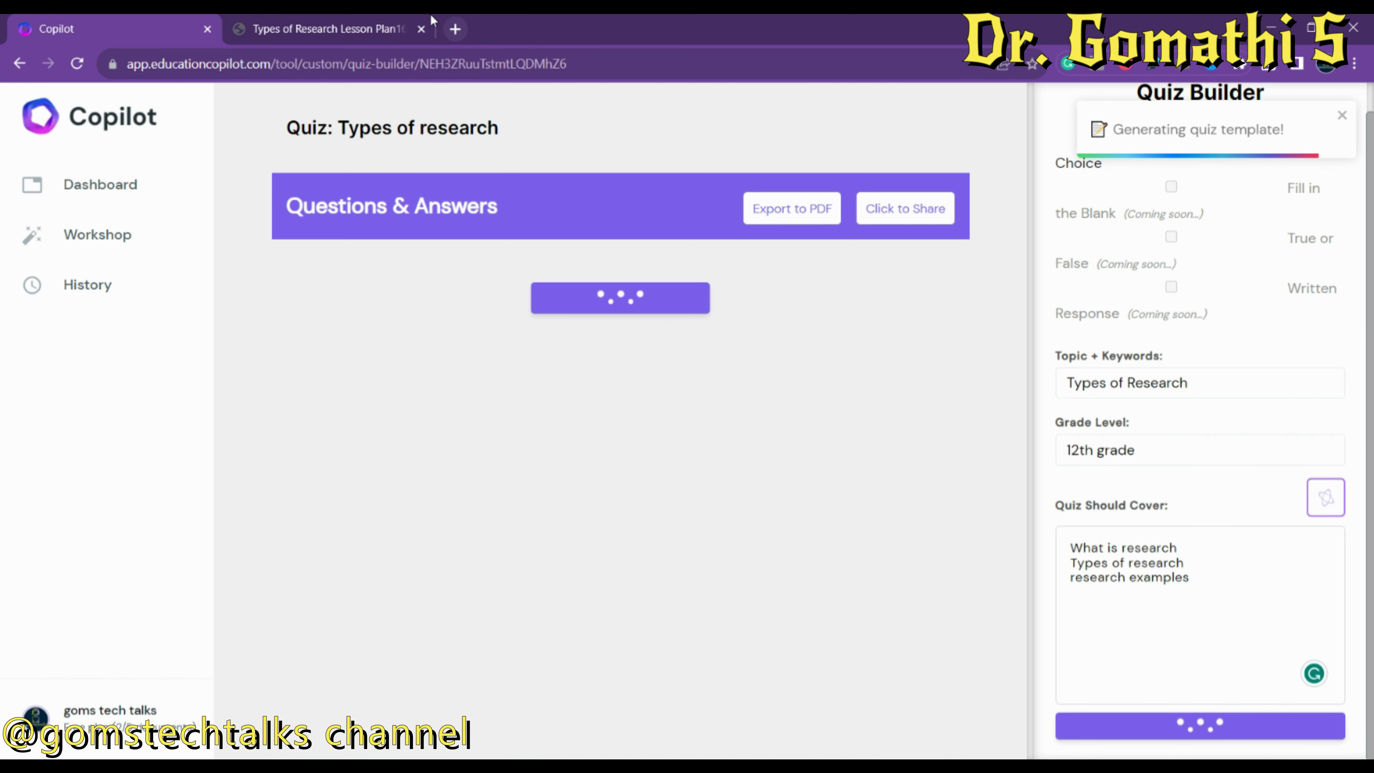
click(351, 22)
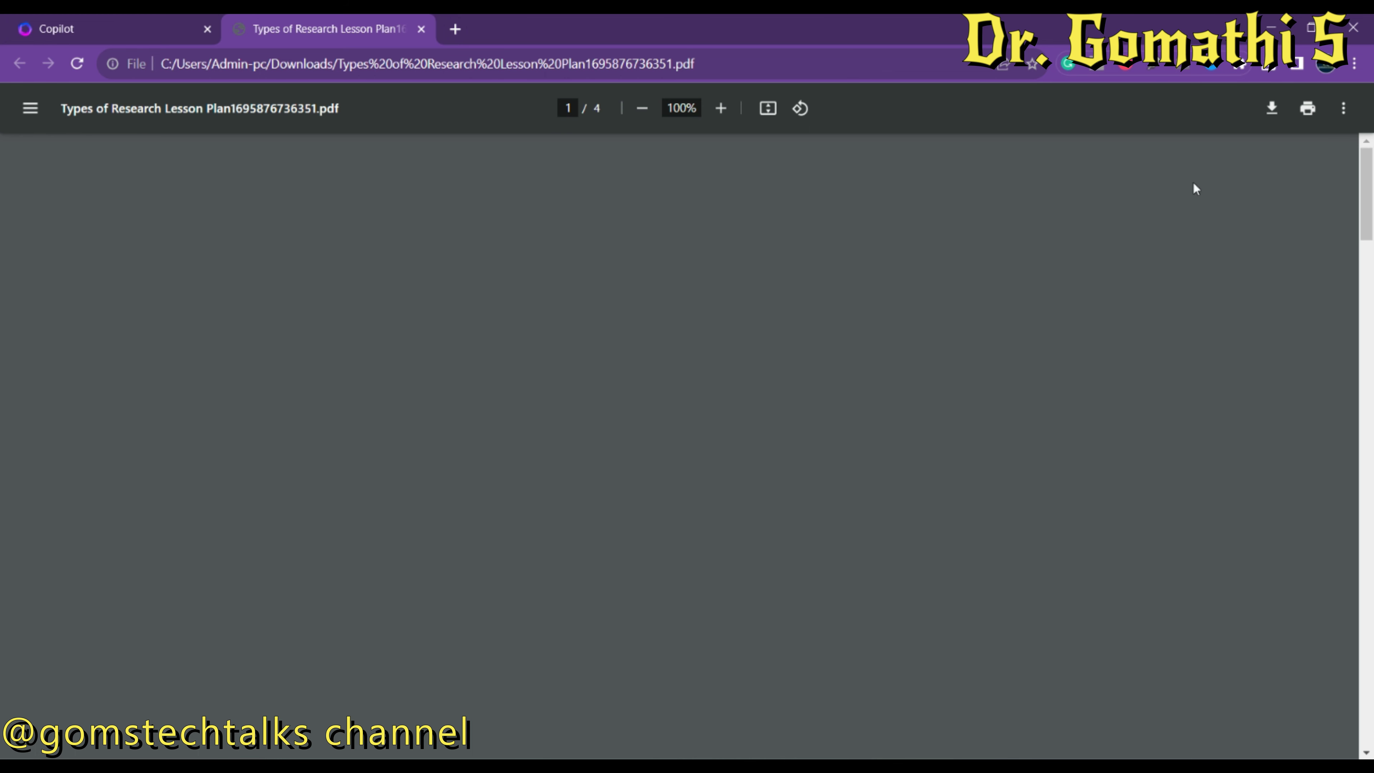
click(162, 25)
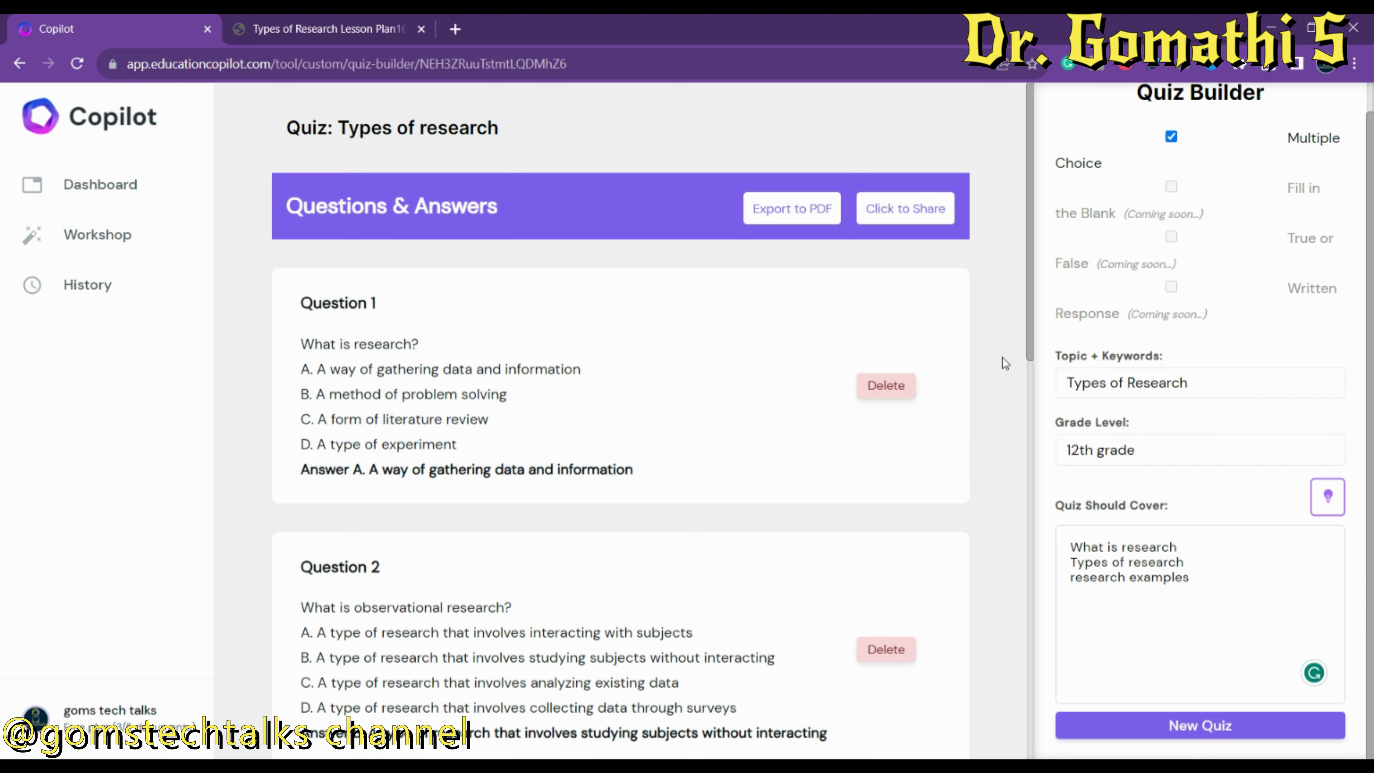
drag(1028, 299, 1036, 708)
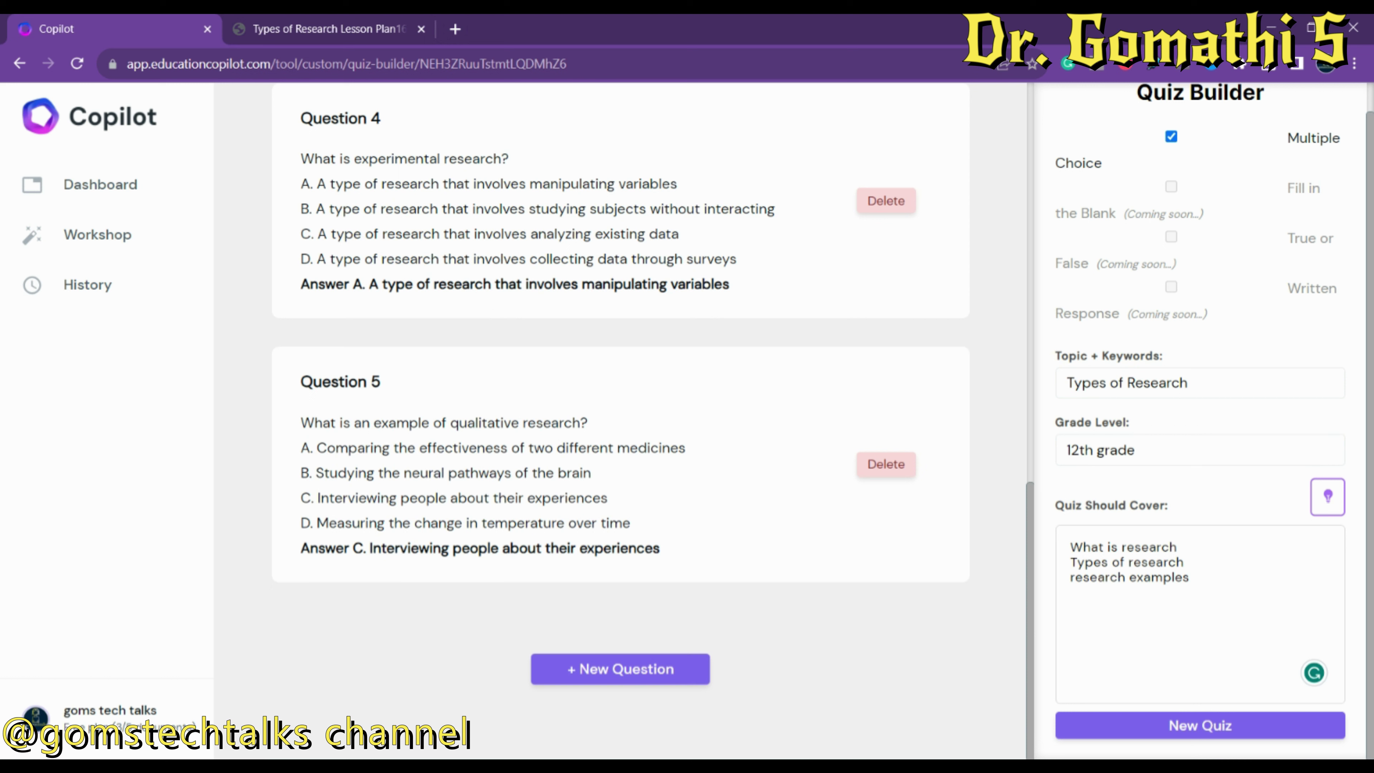
Add three more AI-generated questions, bringing the quiz to eight answered questions.
click(671, 662)
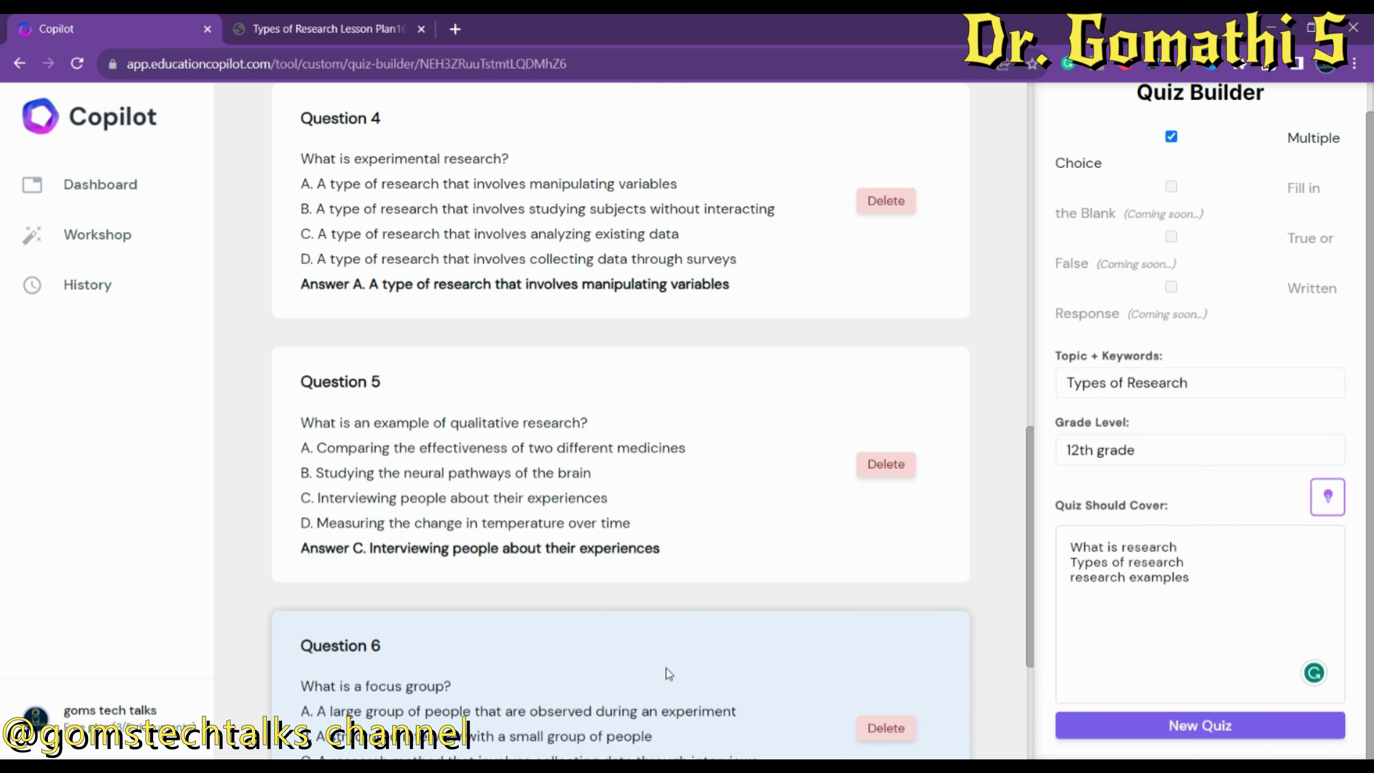
drag(1034, 461, 1028, 716)
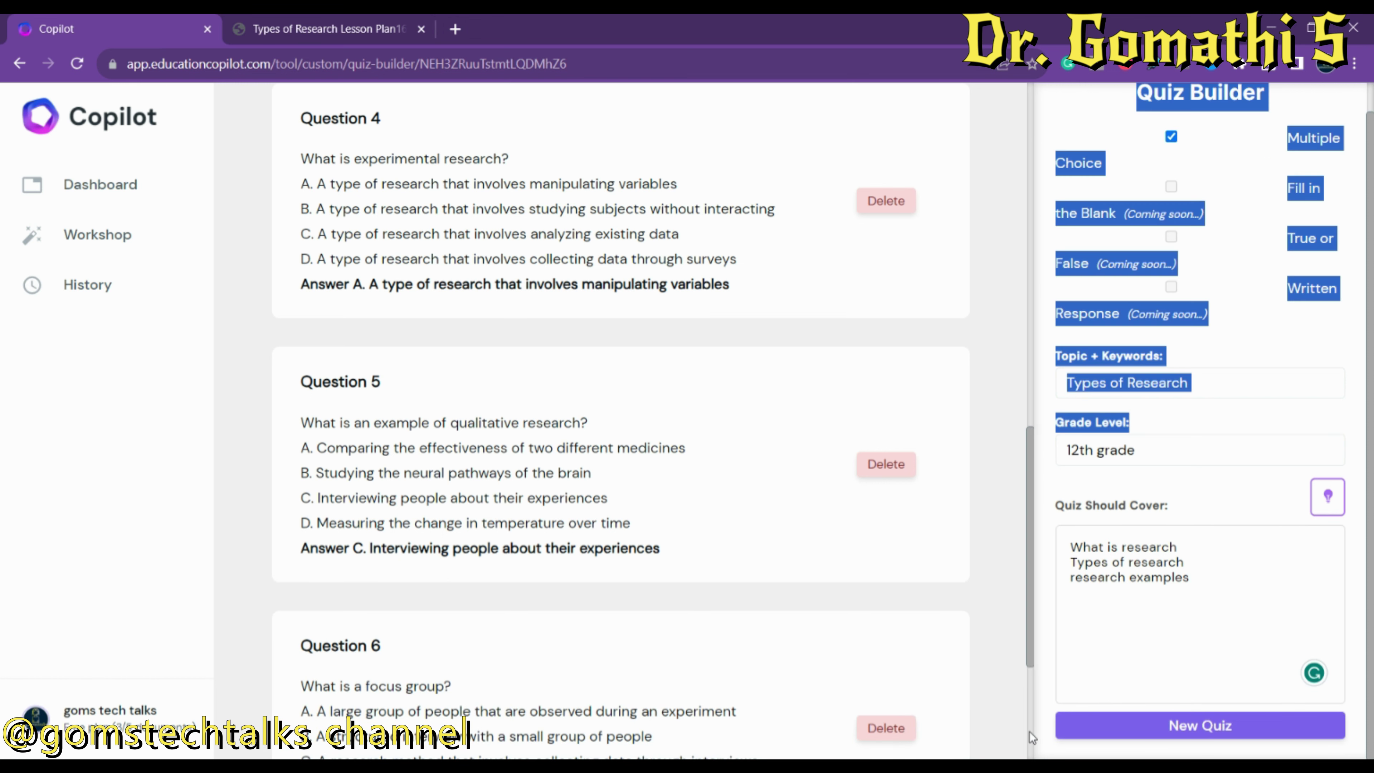
drag(1030, 587, 1030, 679)
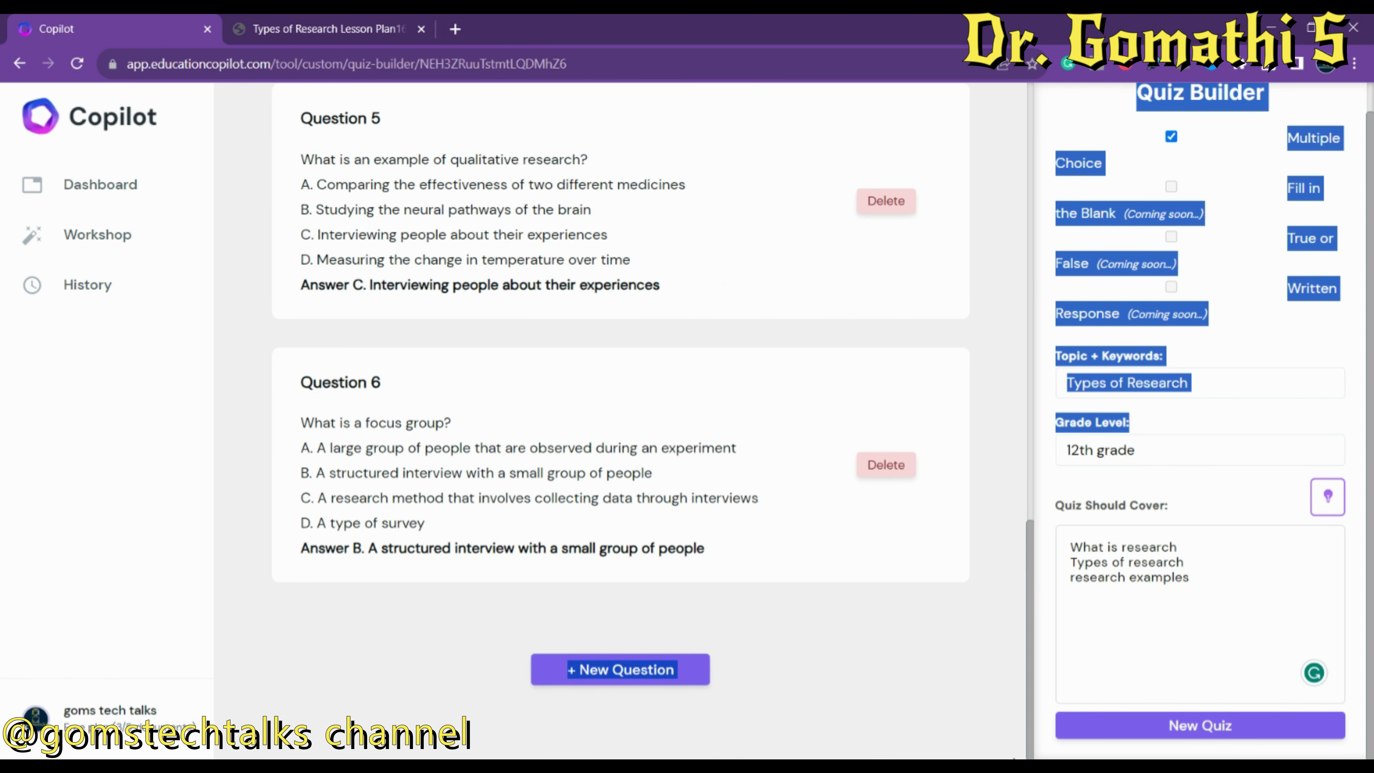
click(601, 676)
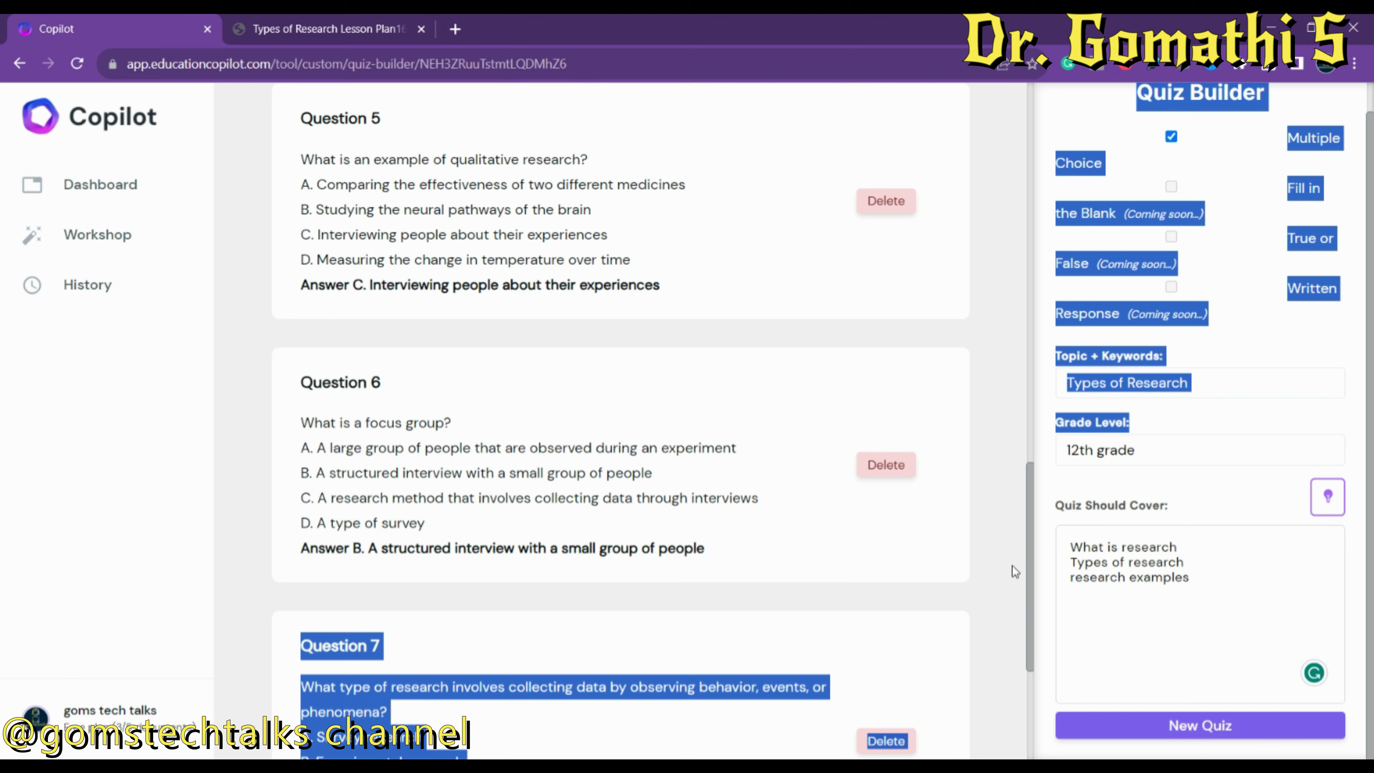
drag(1028, 572, 1028, 660)
click(581, 679)
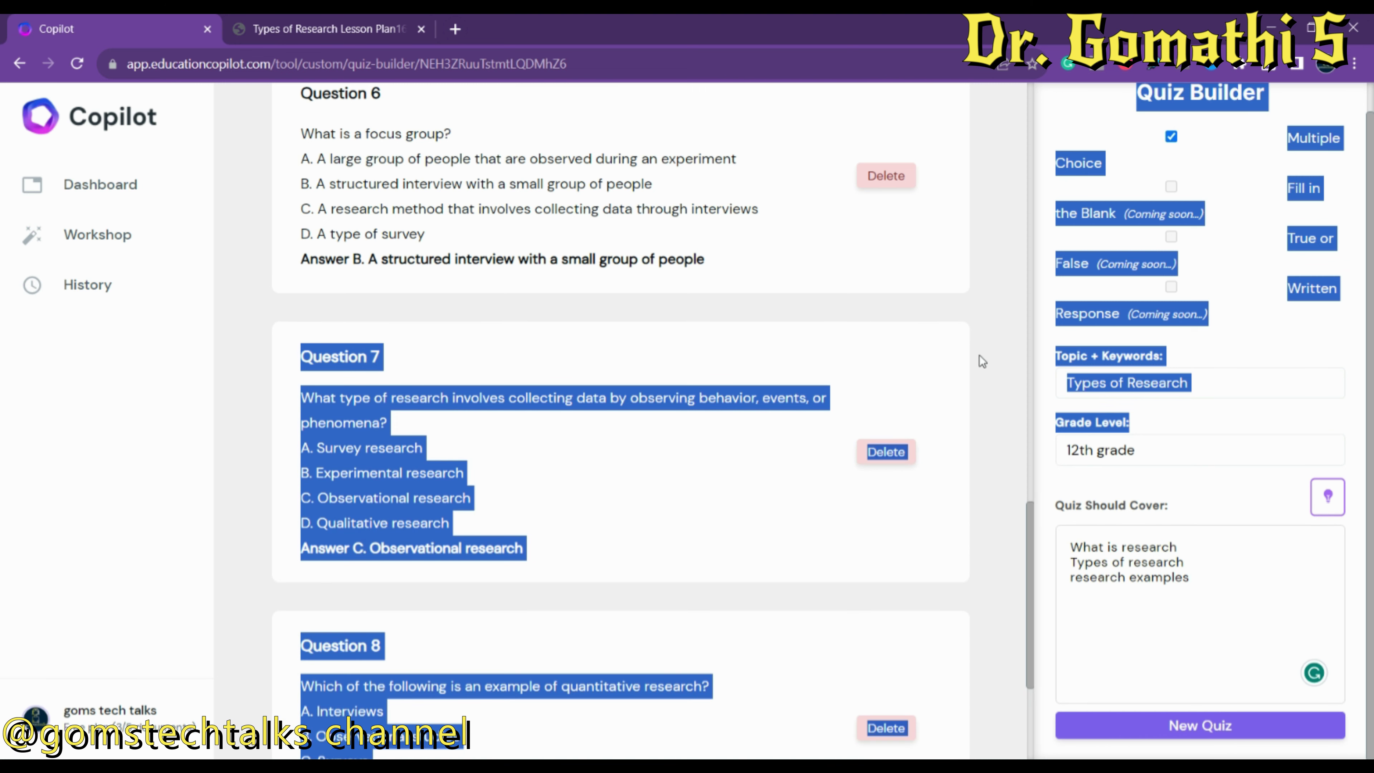
click(1009, 558)
drag(1031, 572, 1021, 19)
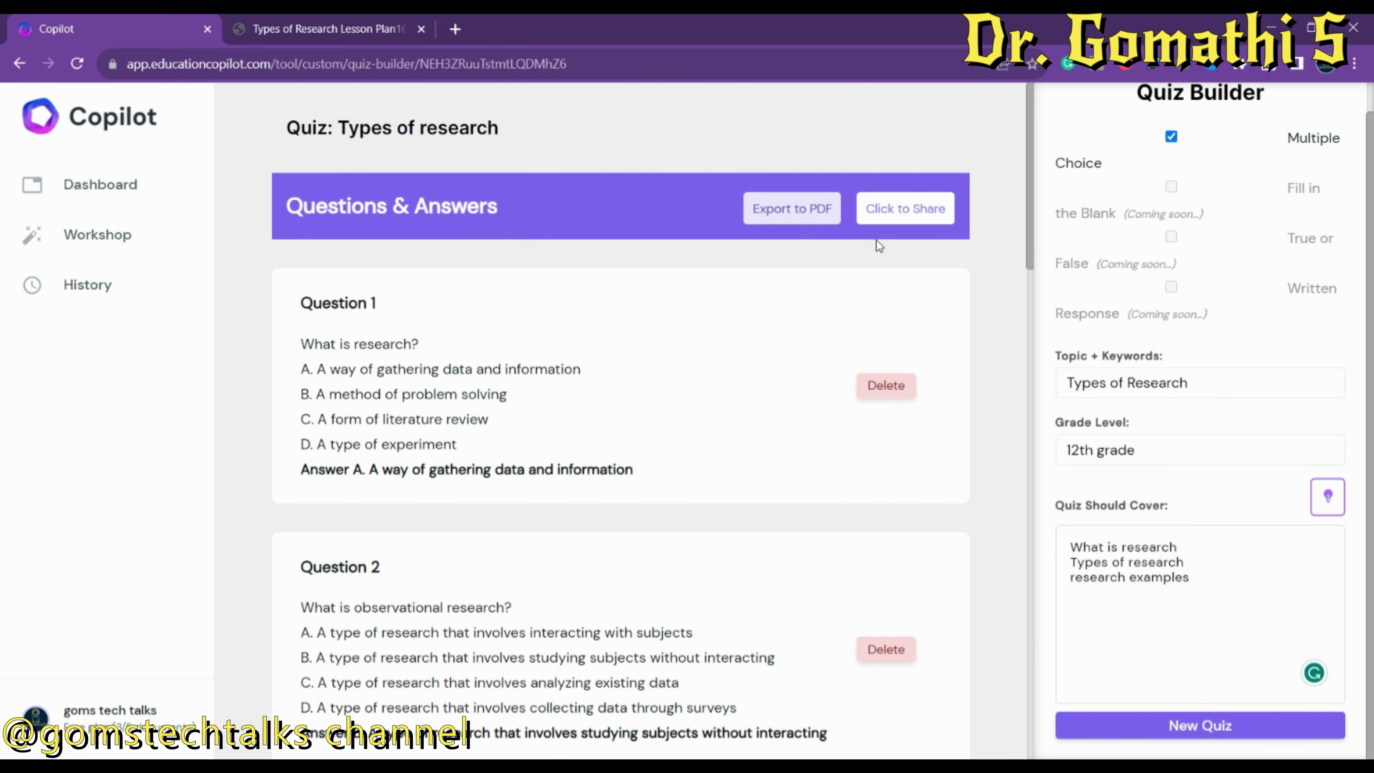
Share the quiz as a preview link and export it as the three-page Types of research.pdf.
click(916, 216)
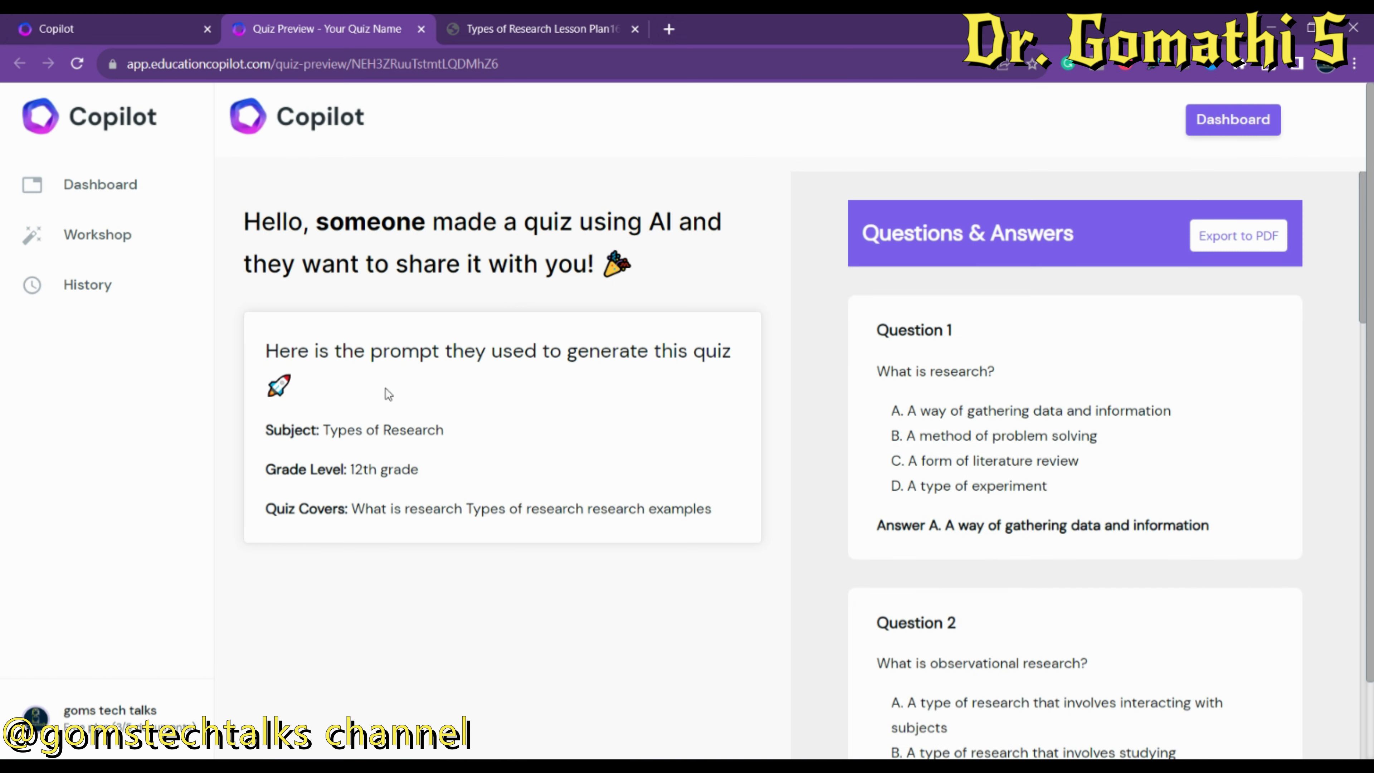
drag(1368, 295, 1371, 116)
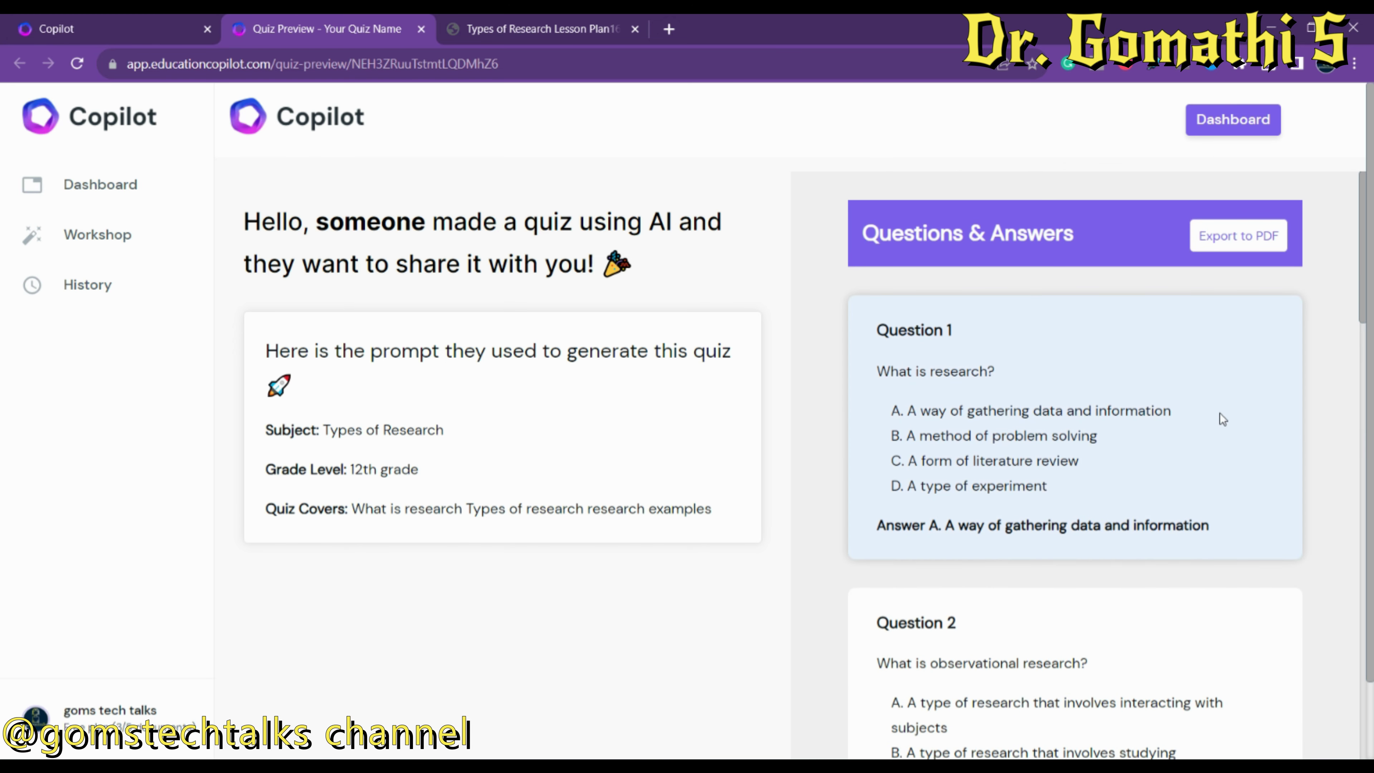
click(1203, 243)
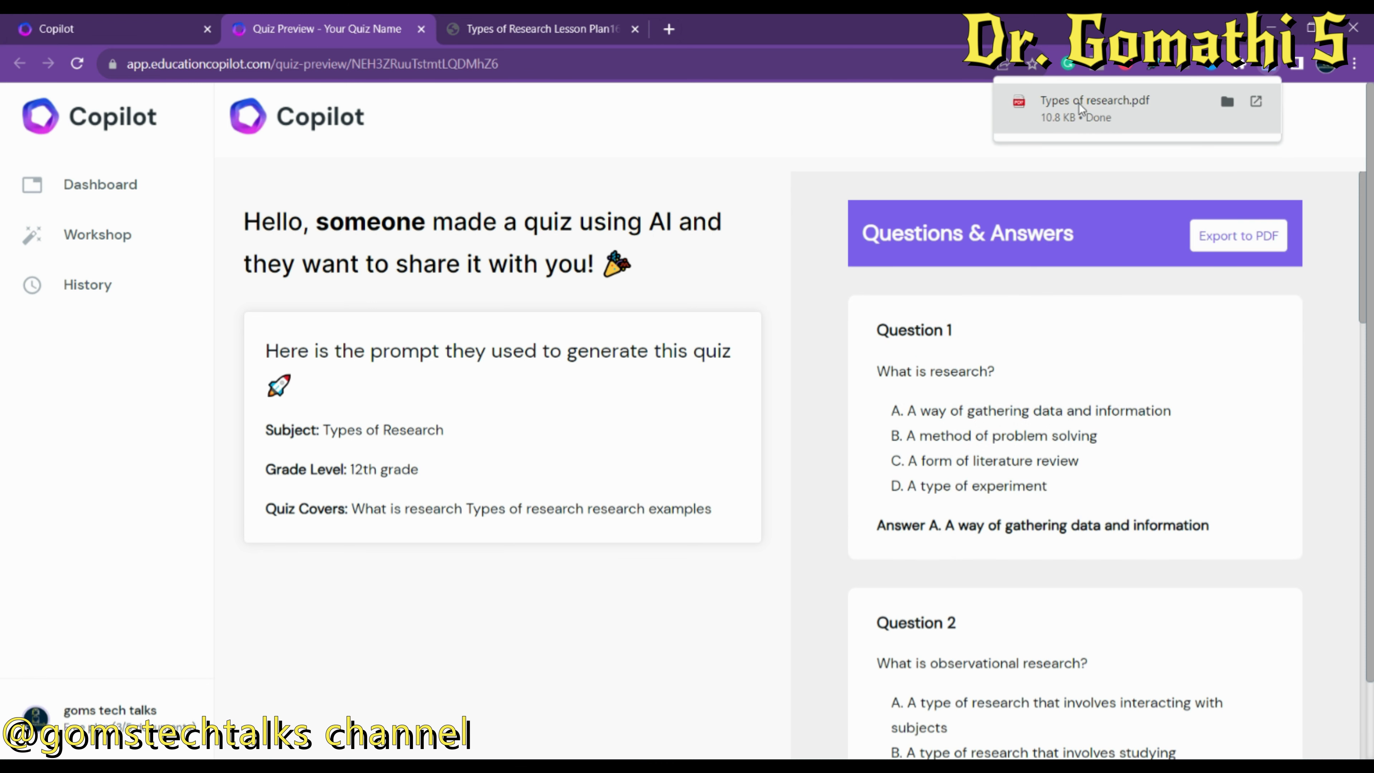
click(1098, 111)
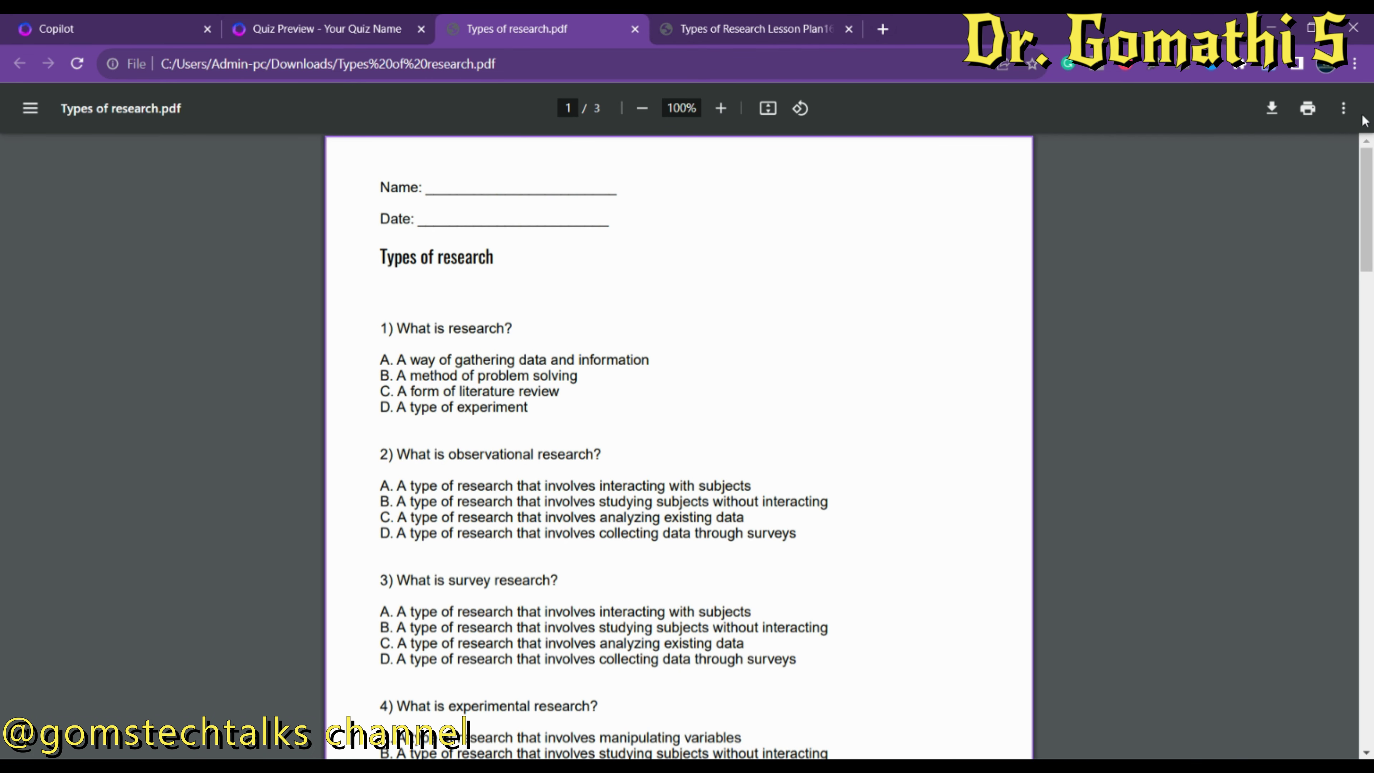
drag(1366, 211, 1368, 189)
click(301, 22)
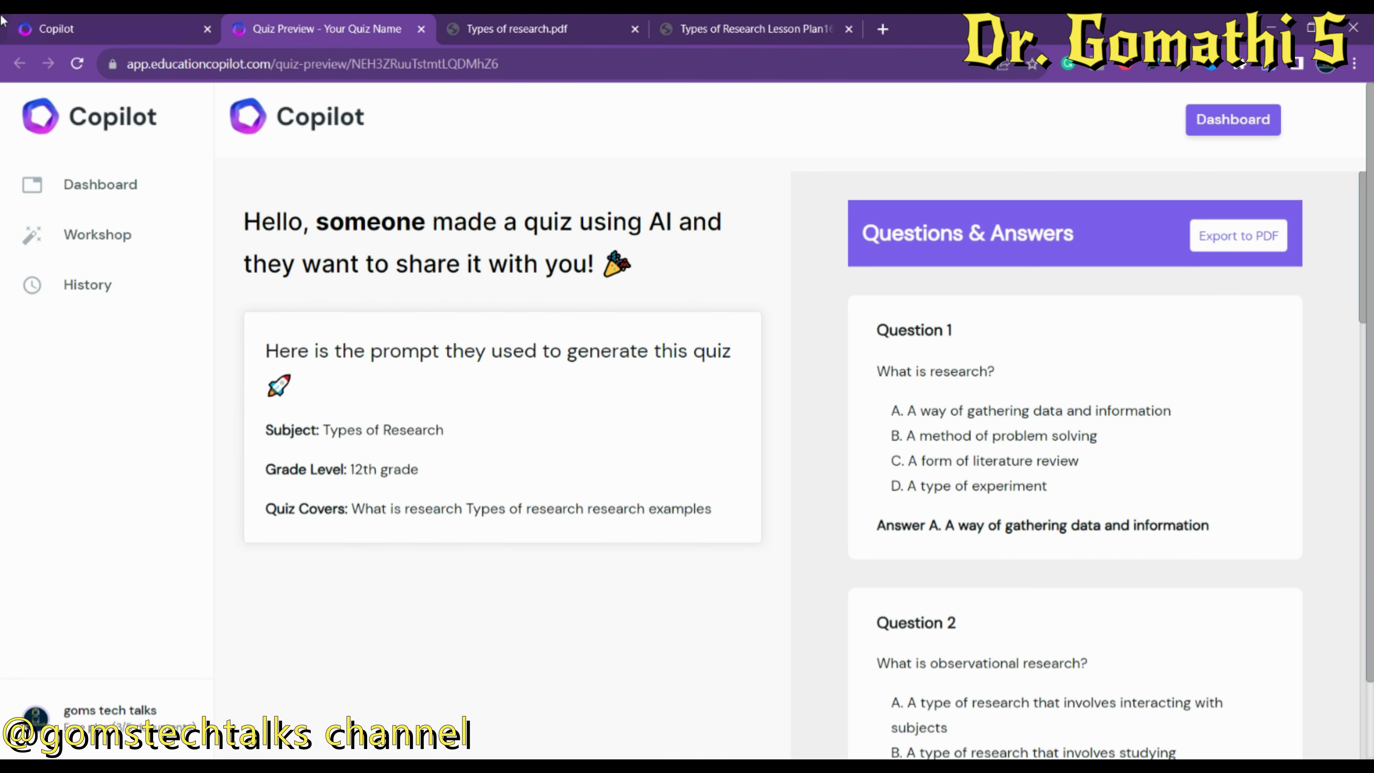
Go back to the Copilot tab and show the Workshop tools list down to Parent Emails.
click(5, 22)
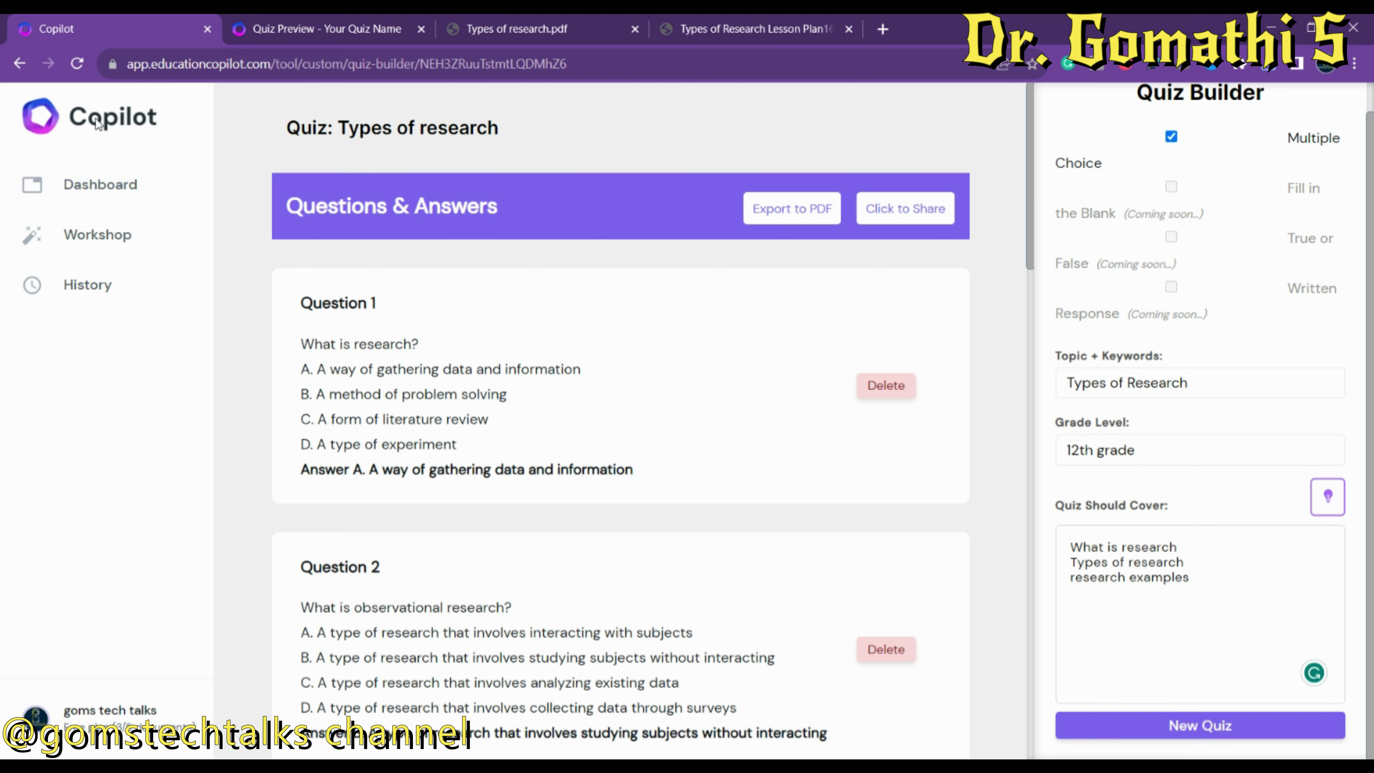
click(49, 245)
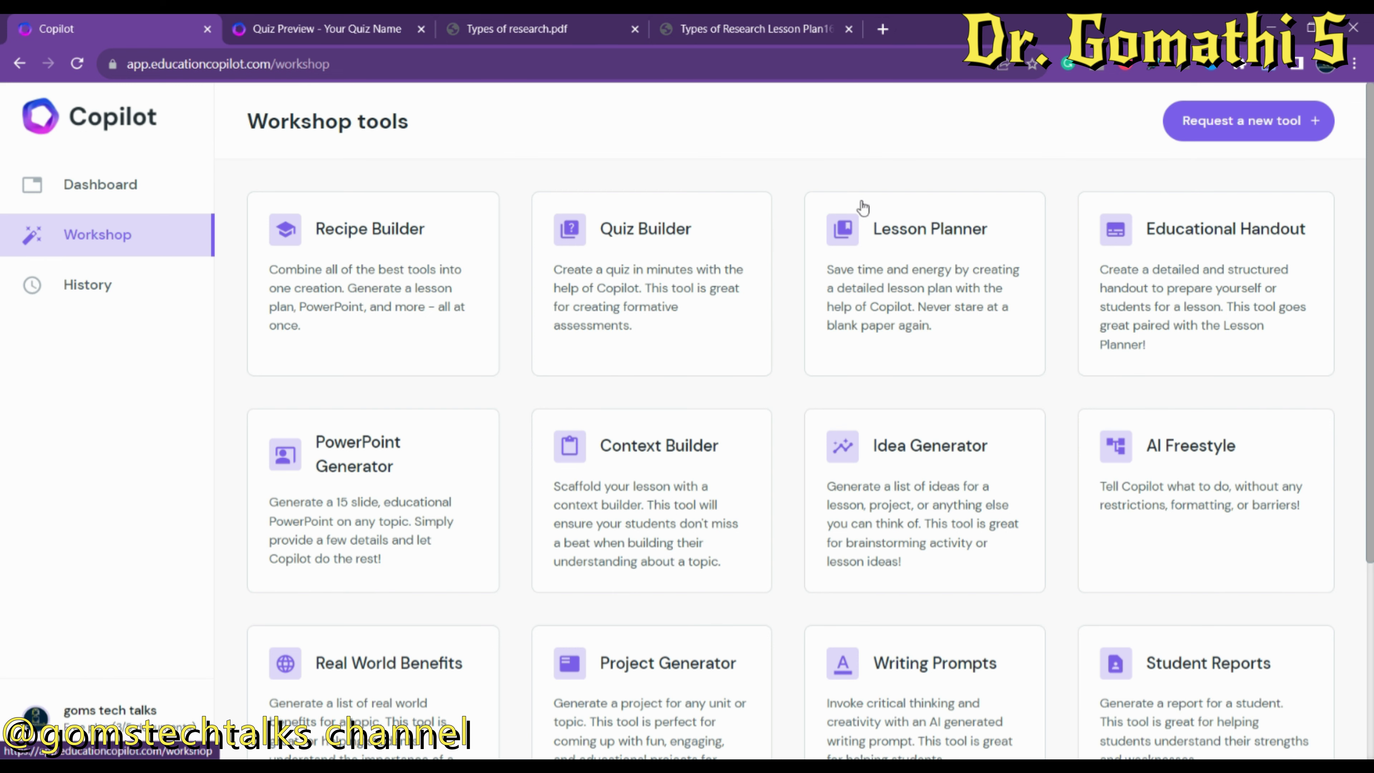
scroll(1371, 388, down, 2)
scroll(1370, 387, down, 2)
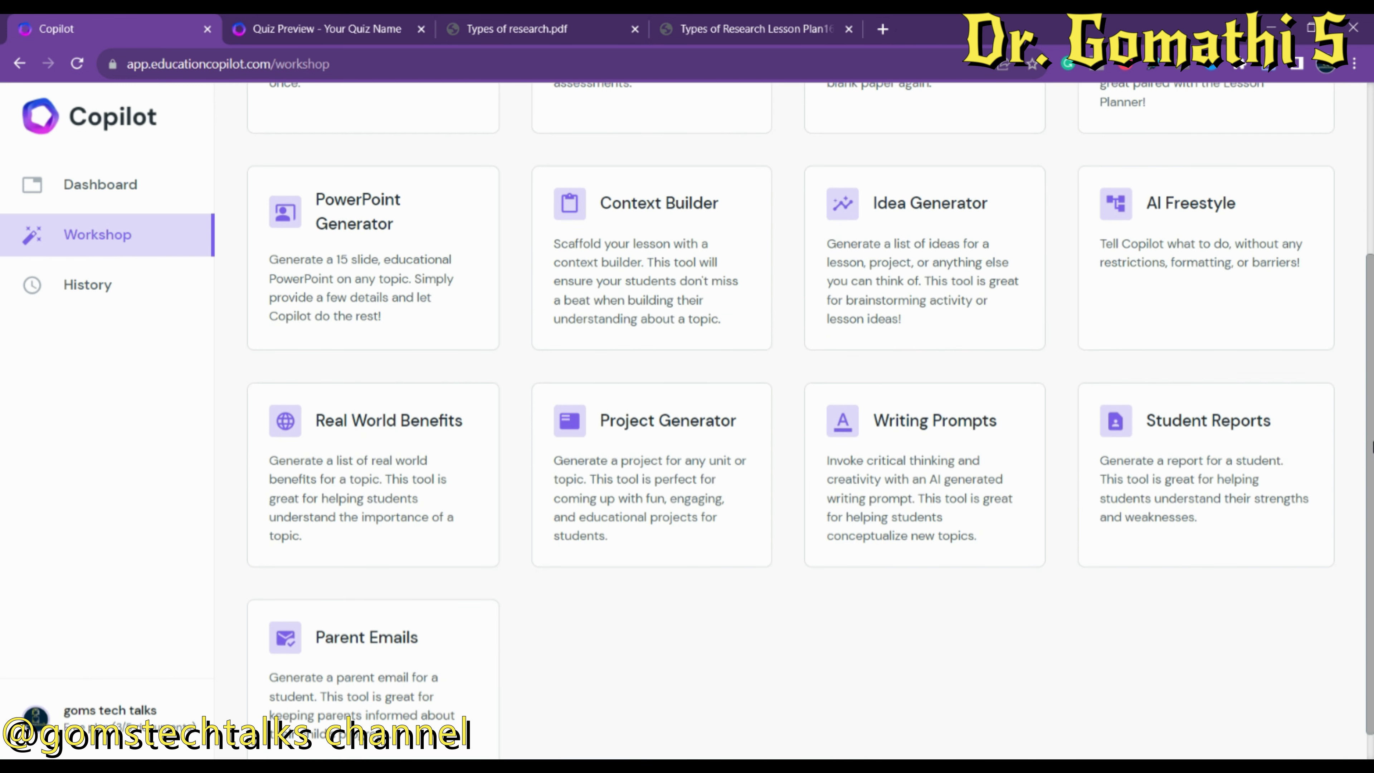